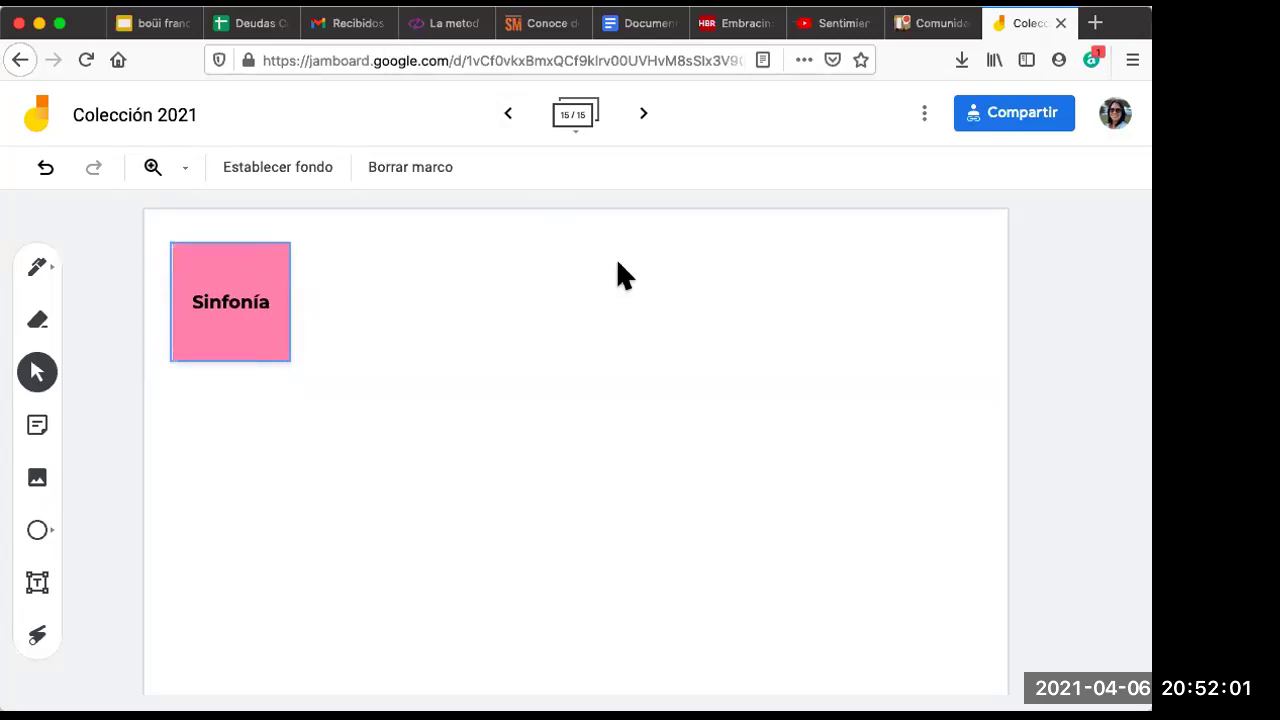
- Add a pink sticky note reading "Conexión" to the frame with the "Sinfonía" note
{"action": "left_click", "coordinate": [838, 365]}
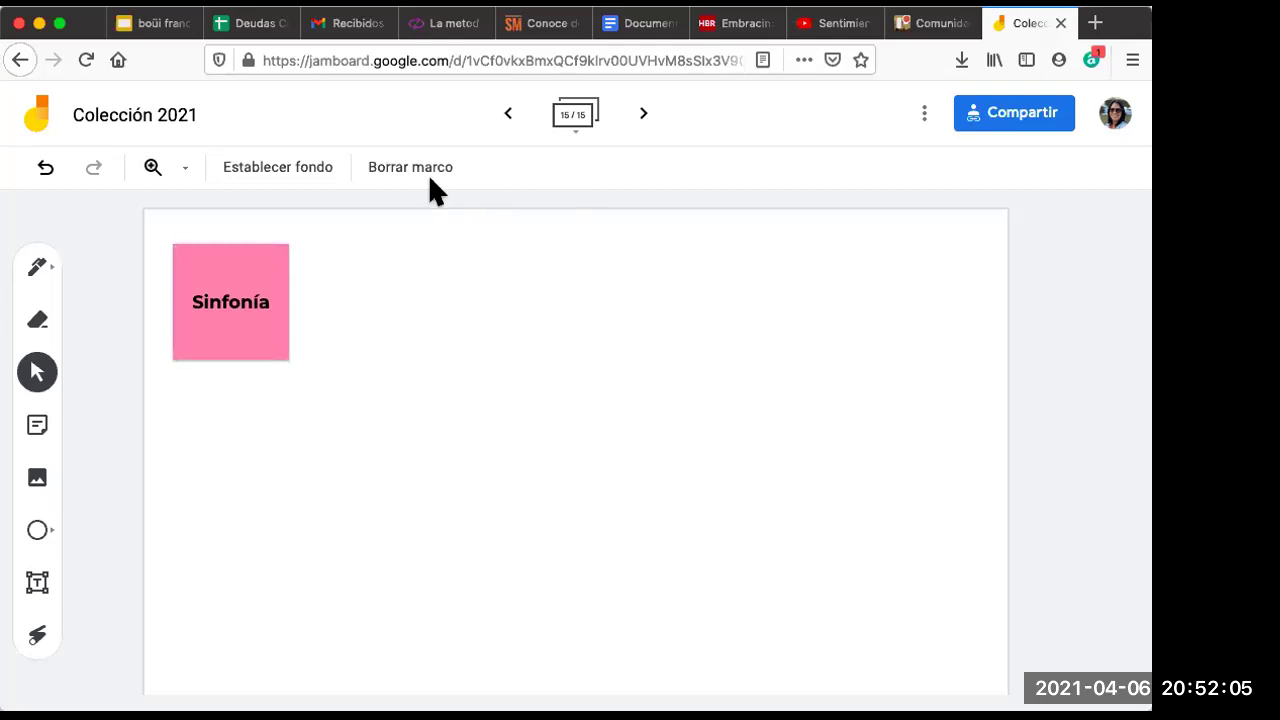
{"action": "left_click", "coordinate": [39, 432]}
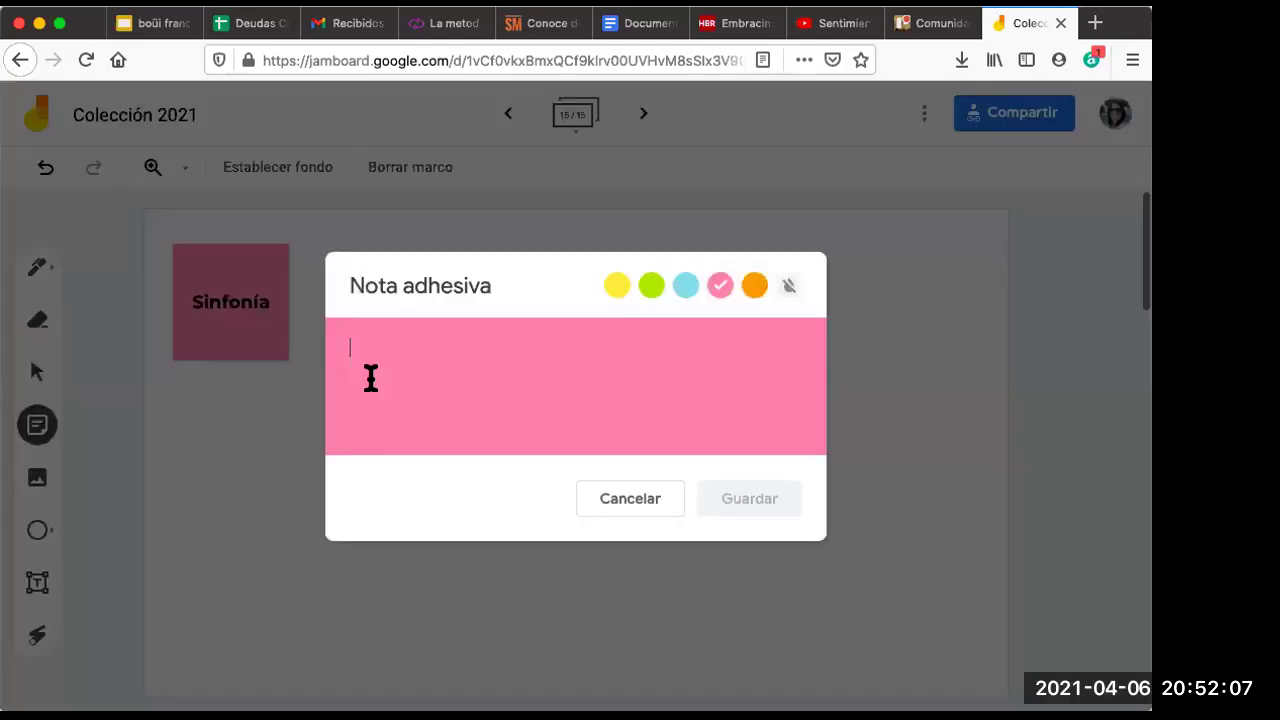
{"action": "type", "text": "Conexi"}
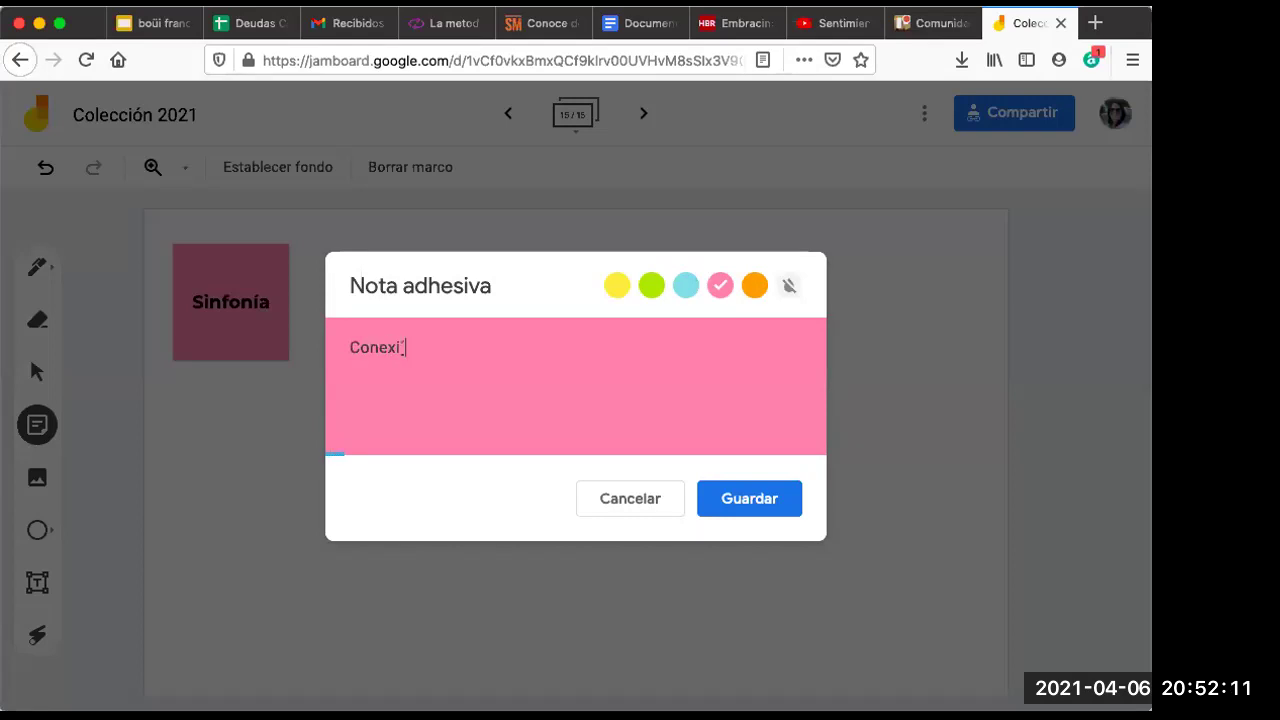
{"action": "type", "text": "í"}
{"action": "key", "text": "BackSpace"}
{"action": "type", "text": "ón"}
{"action": "left_click", "coordinate": [742, 505]}
- Add two more pink sticky notes, one reading "Mezclas" and the other "Fusión"
{"action": "left_click", "coordinate": [586, 471]}
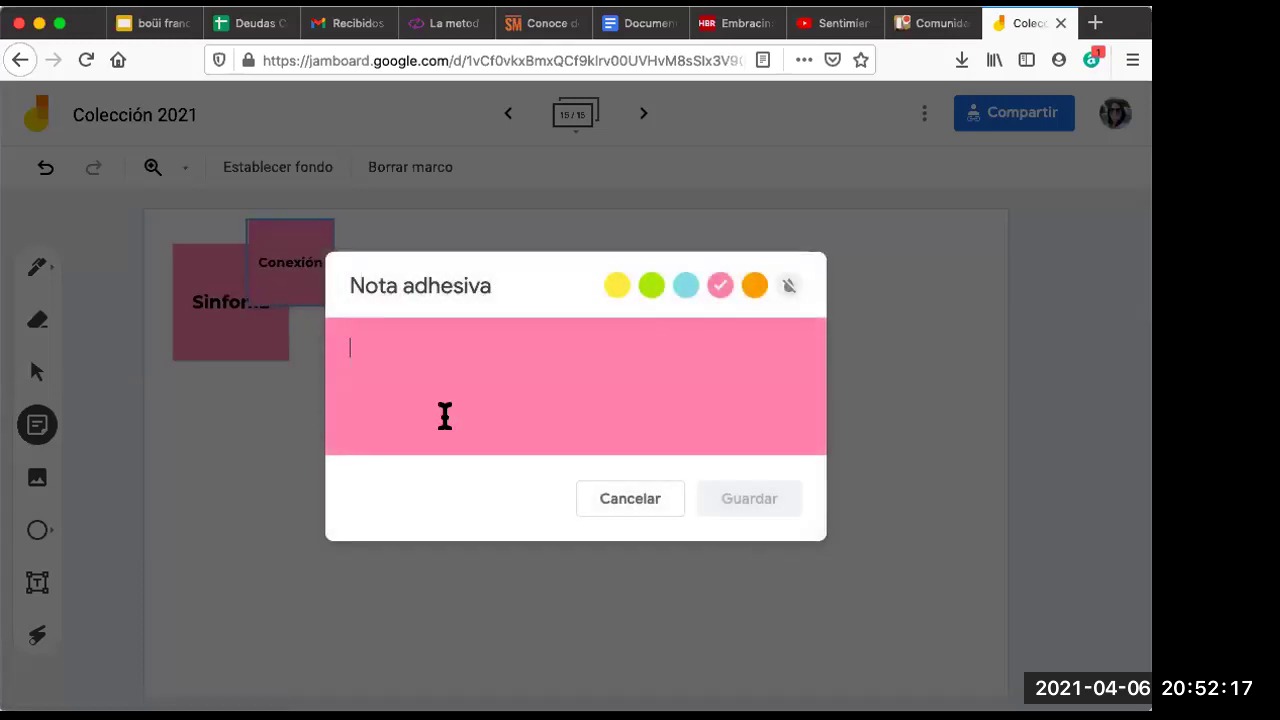
{"action": "type", "text": "Mezclas"}
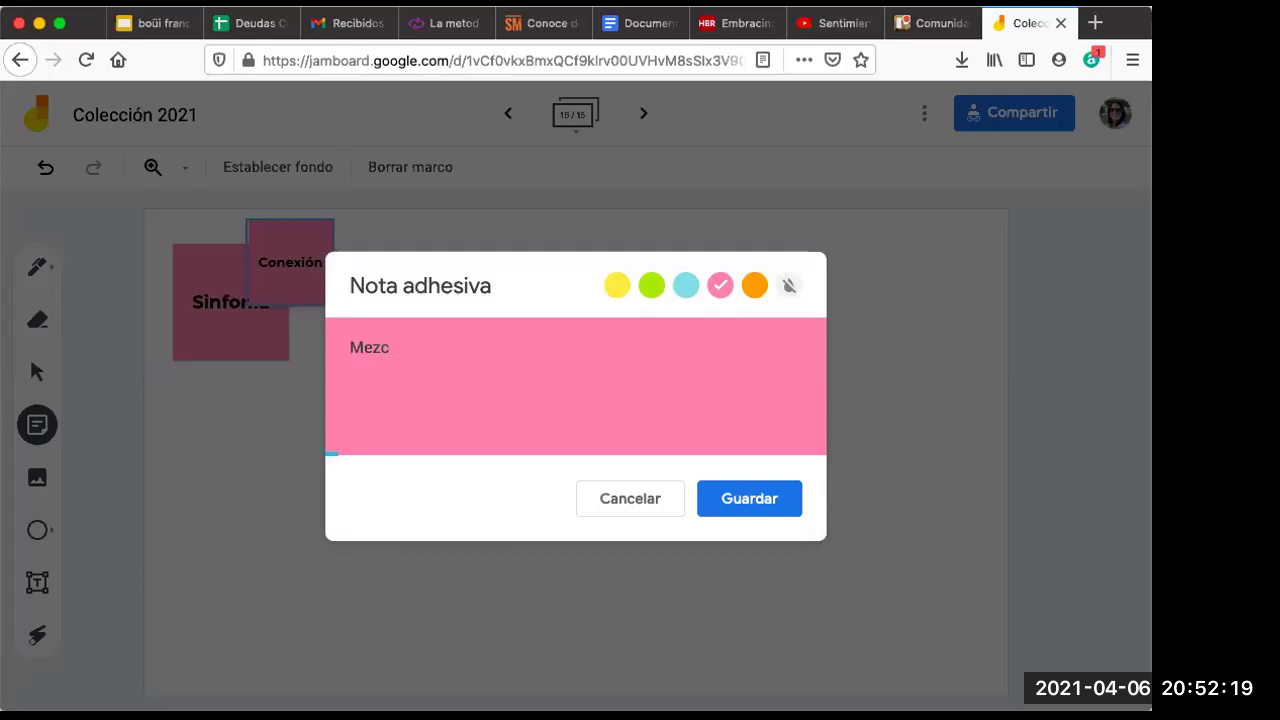
{"action": "left_click", "coordinate": [775, 502]}
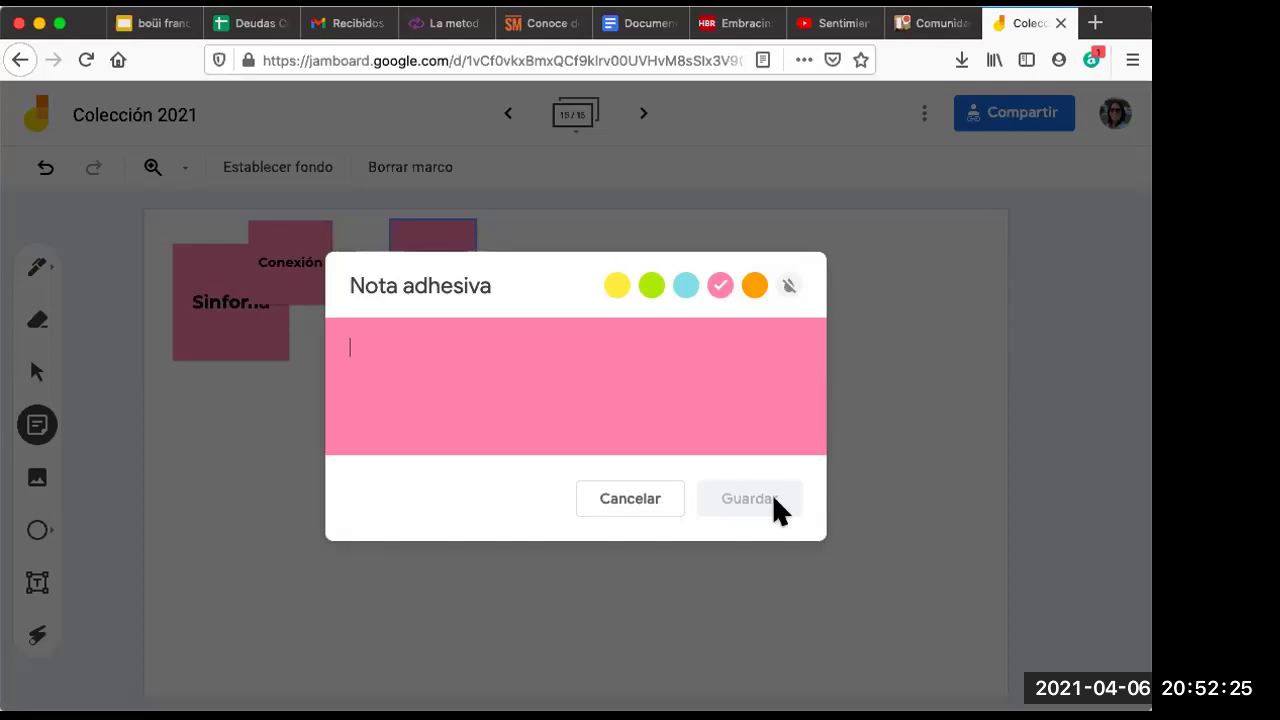
{"action": "type", "text": "Fusión"}
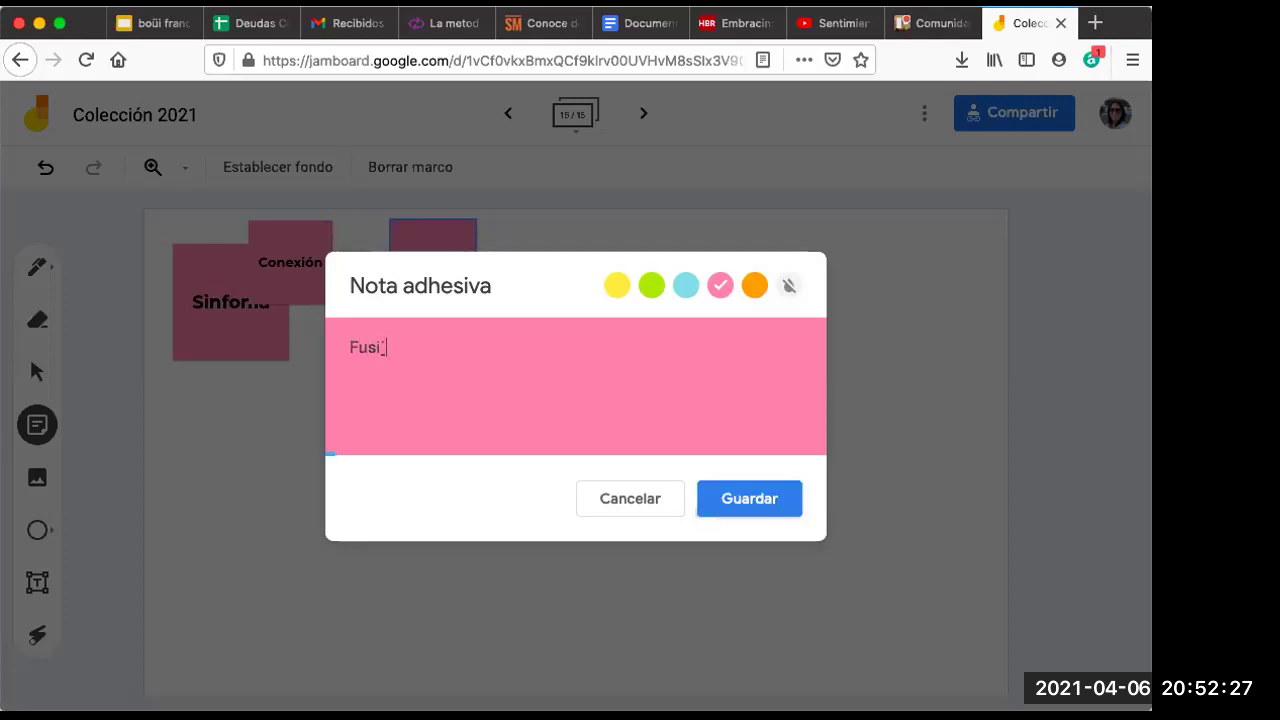
{"action": "left_click", "coordinate": [772, 505]}
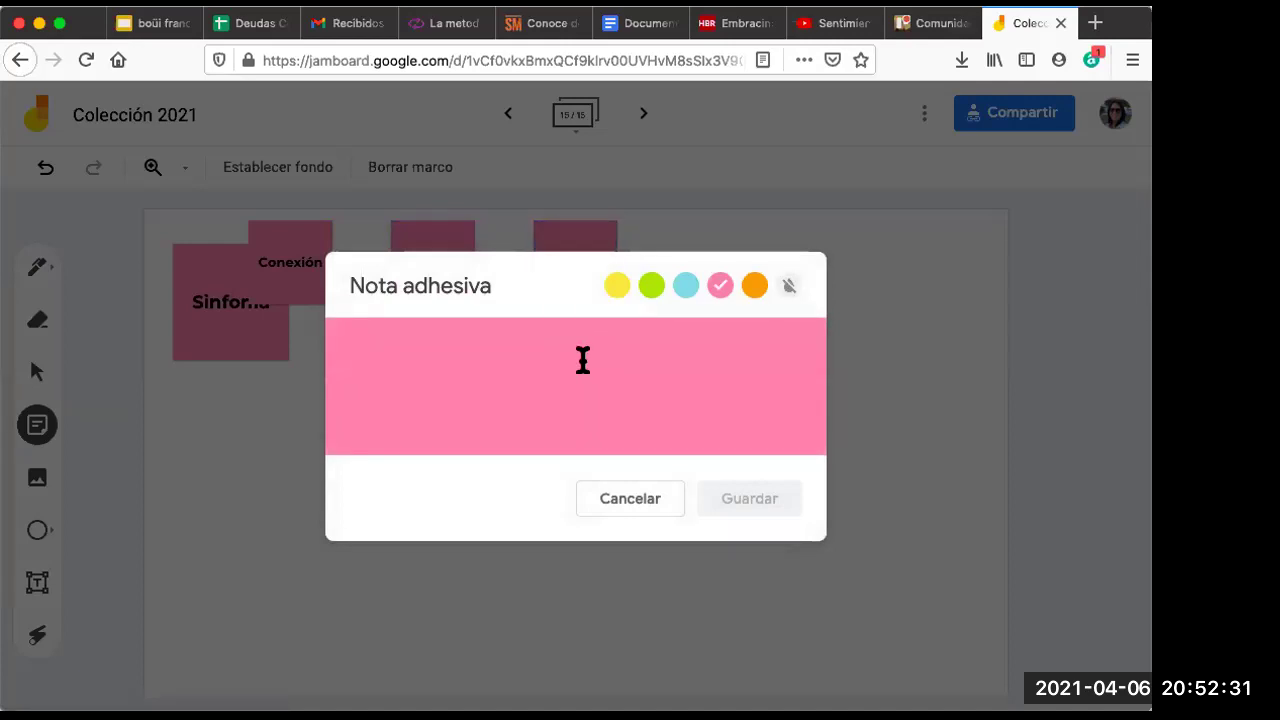
- Add a pink sticky note reading "Multiculturalidad" to the same frame
{"action": "type", "text": "Mul"}
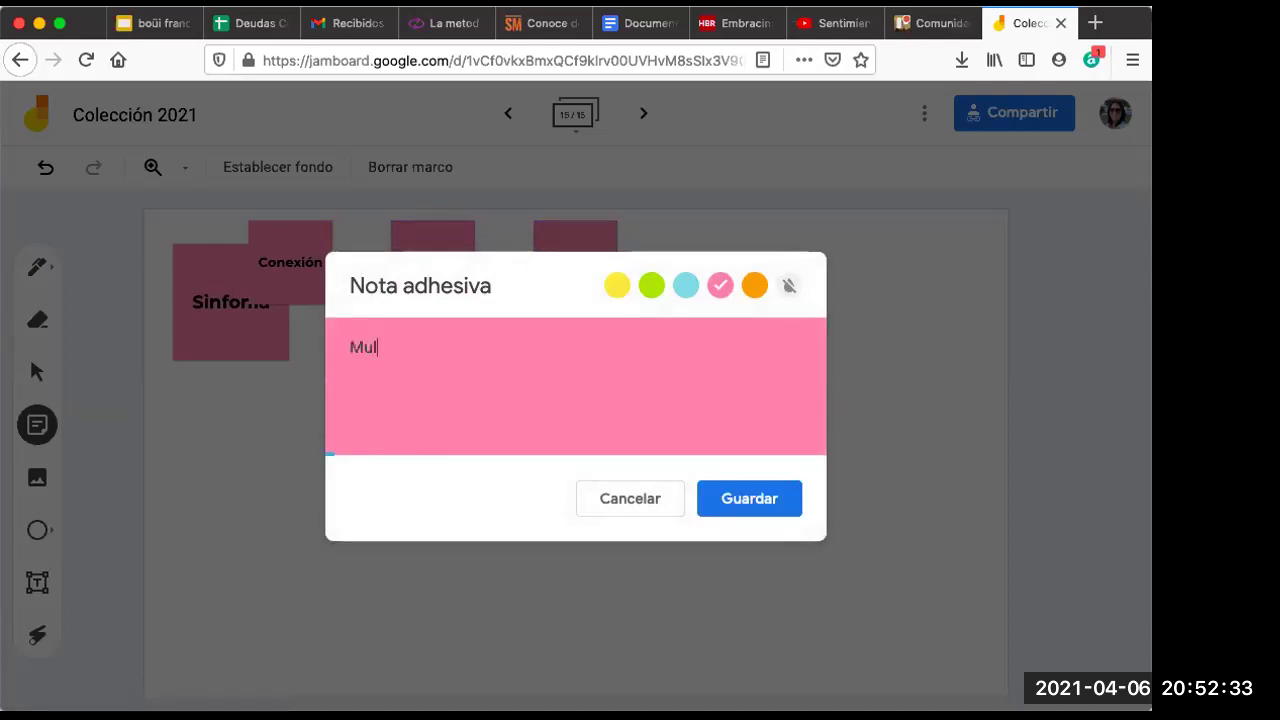
{"action": "type", "text": "ticulturalidad"}
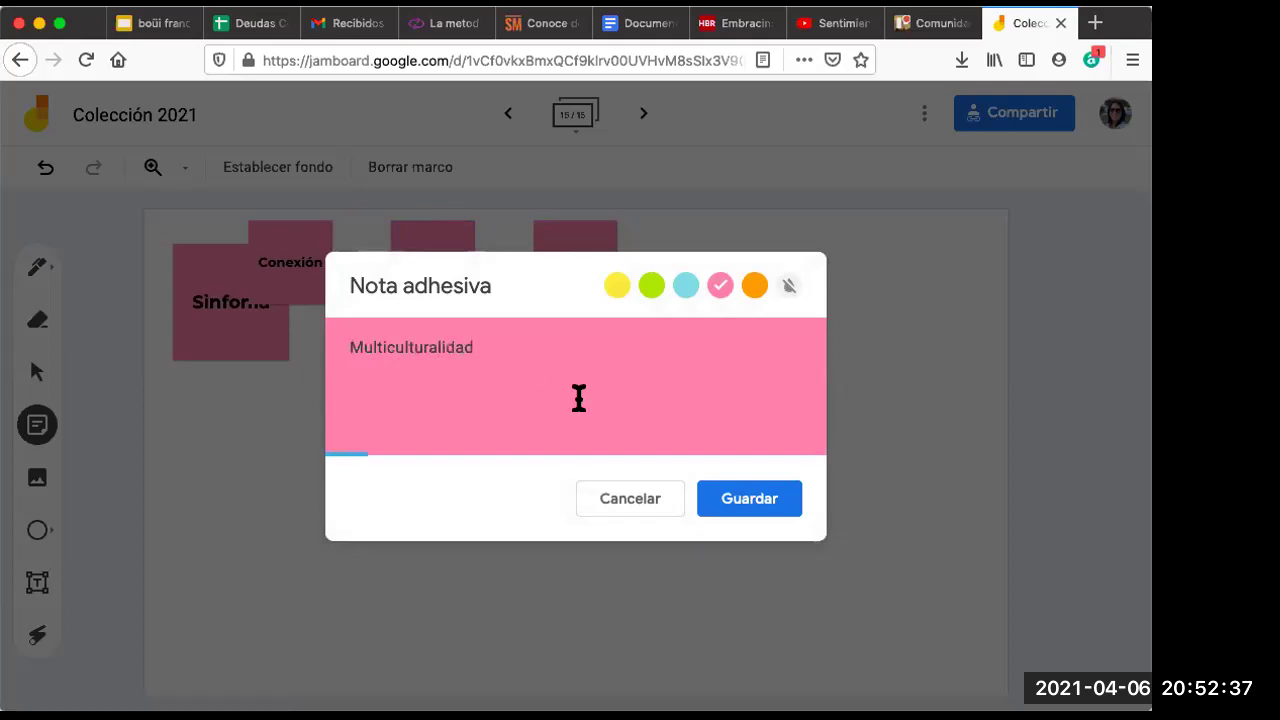
{"action": "left_click", "coordinate": [757, 510]}
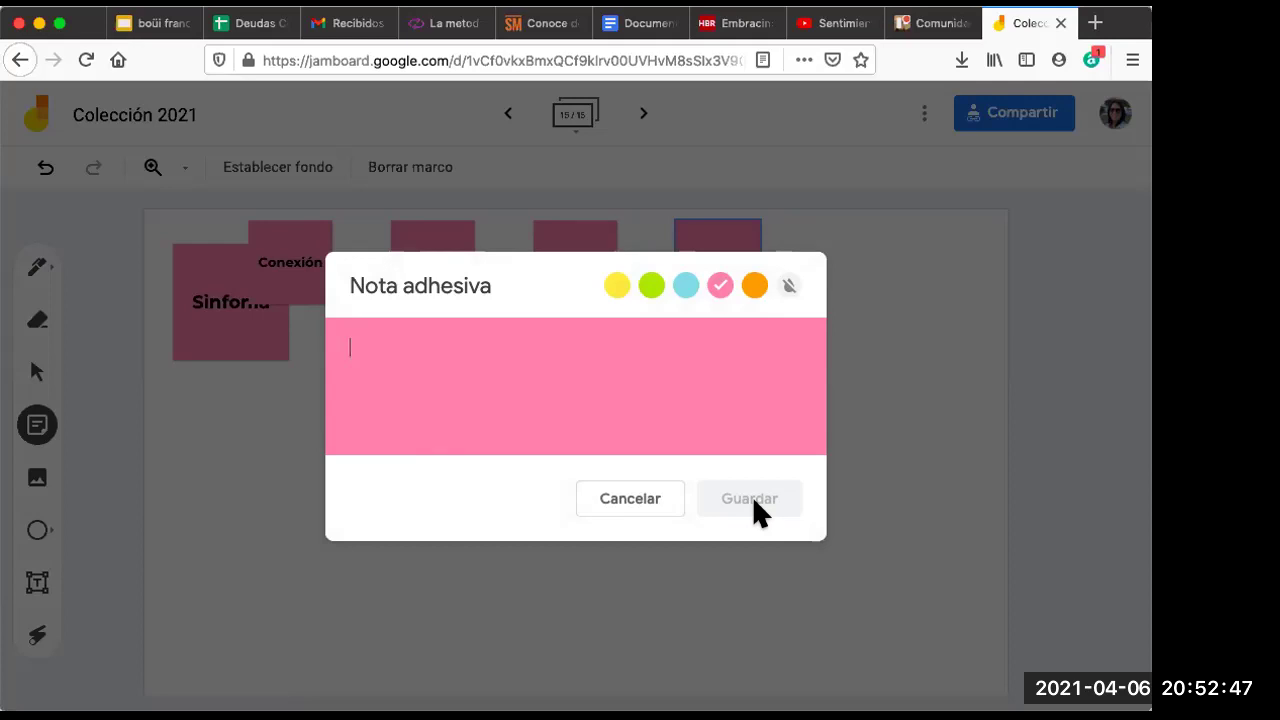
- Add a pink sticky note reading "Paleta de color: terrenales- terrosos (rojos, morados) Tonos fuertes."
{"action": "type", "text": "Pa"}
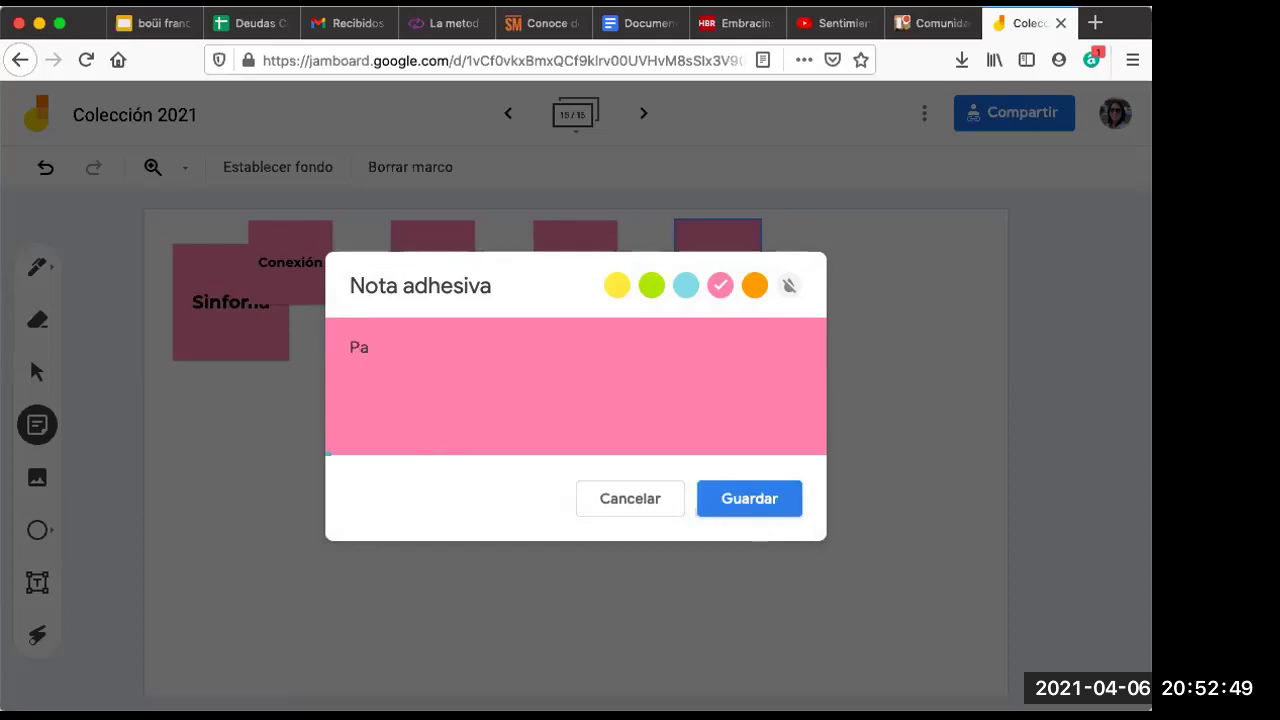
{"action": "type", "text": "leta de color"}
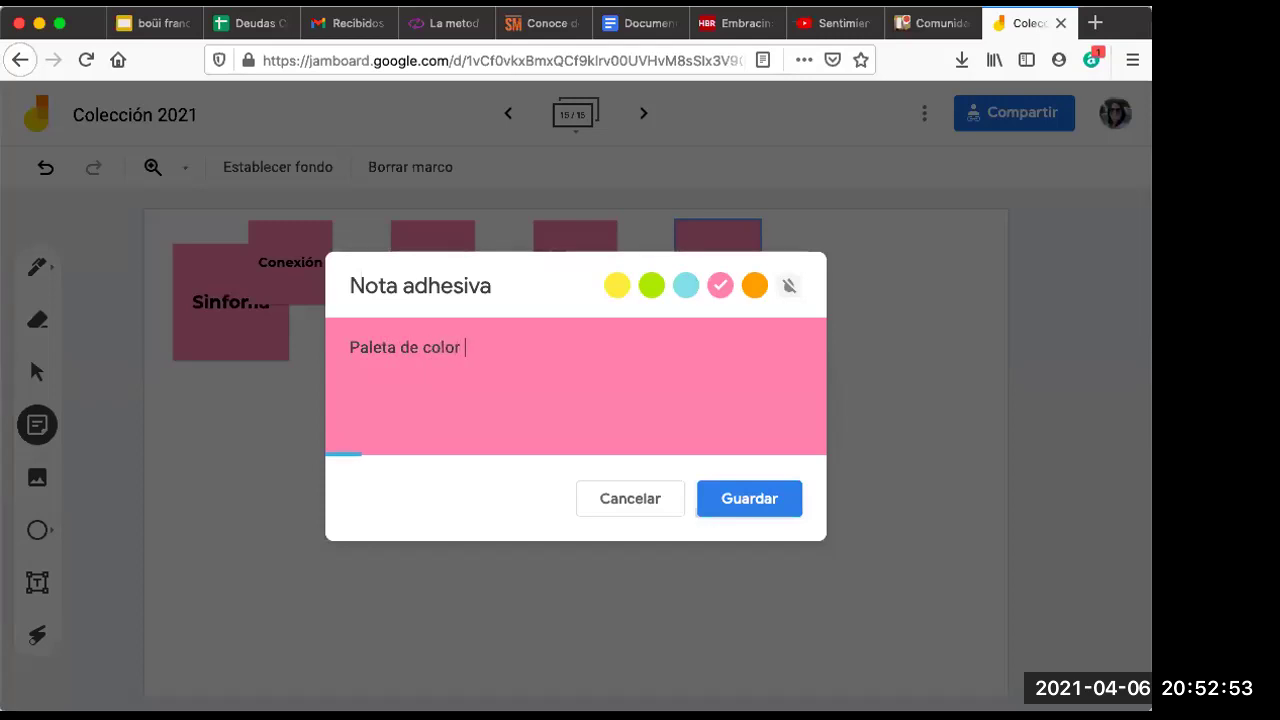
{"action": "type", "text": ": terrena"}
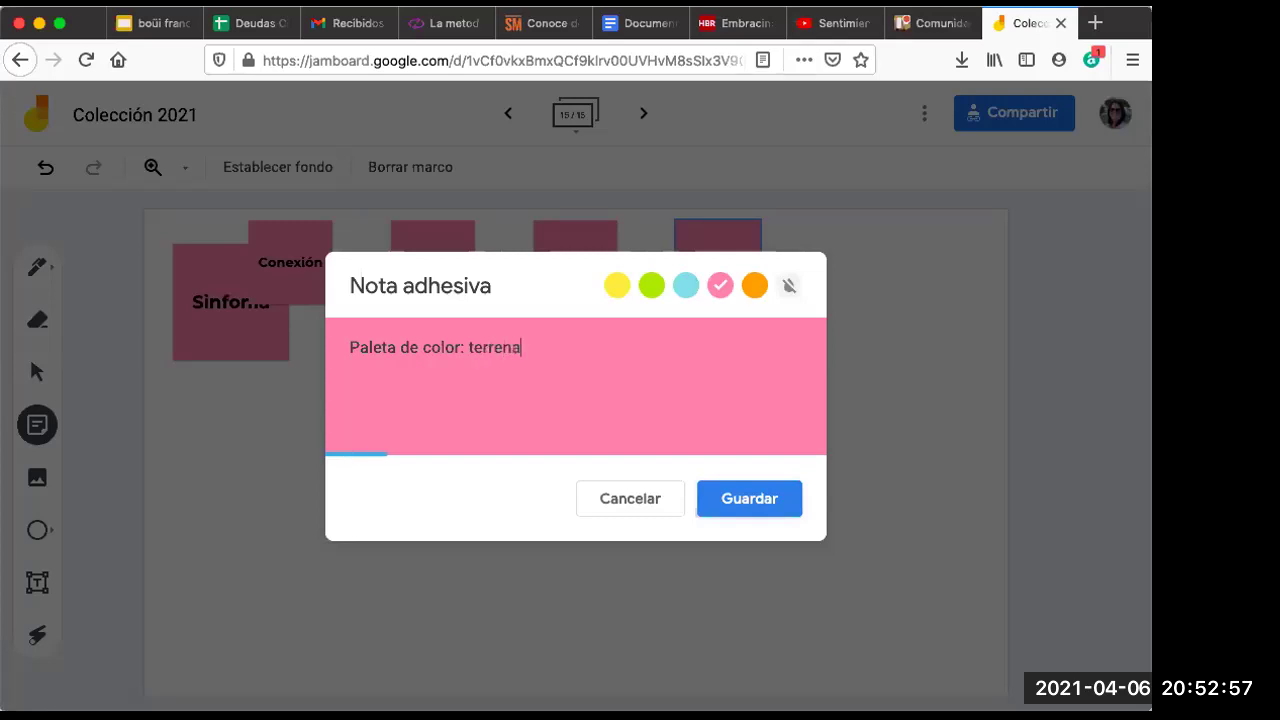
{"action": "type", "text": "les- terrosos"}
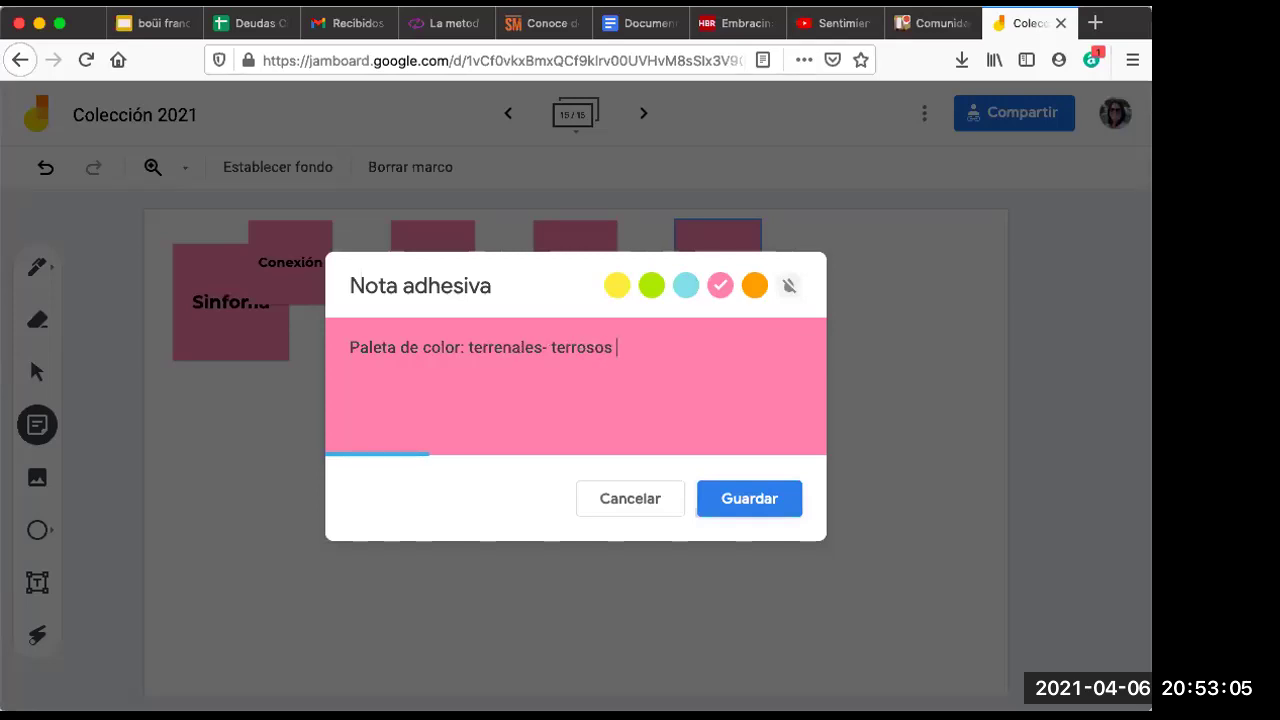
{"action": "type", "text": "(rojos, n"}
{"action": "key", "text": "BackSpace"}
{"action": "type", "text": "morados)"}
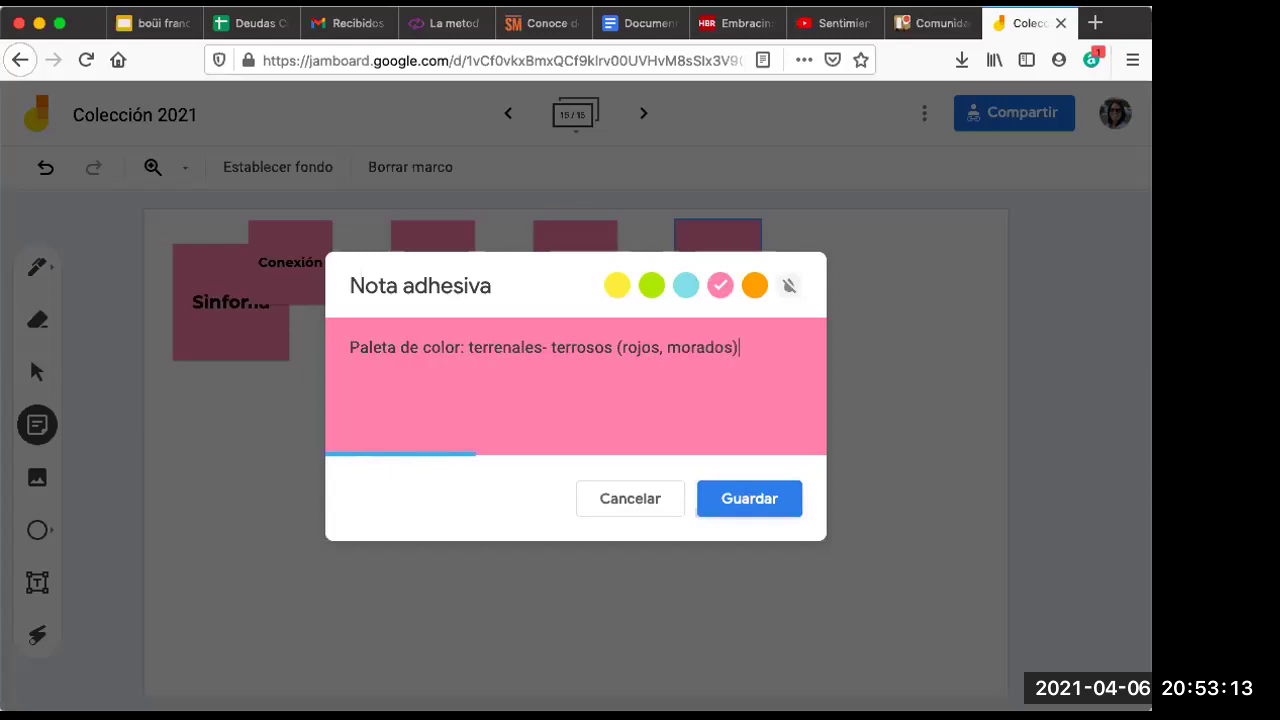
{"action": "type", "text": " Tonos fuertes."}
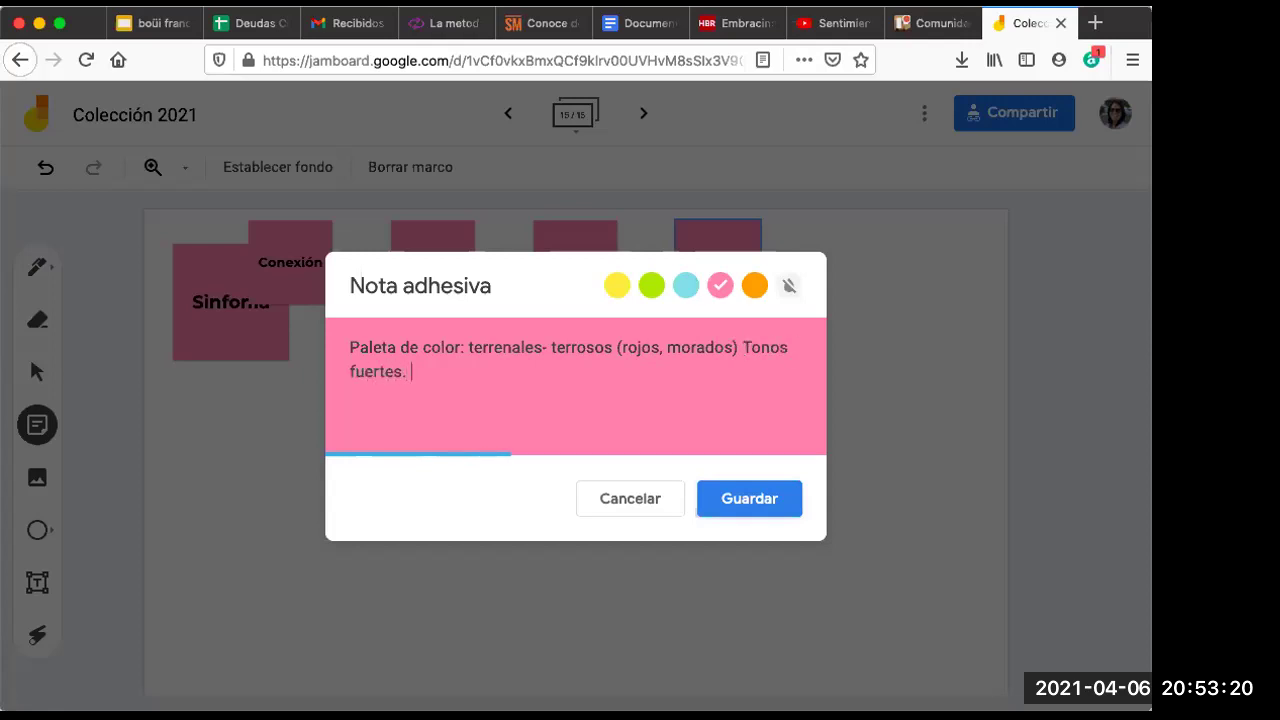
{"action": "left_click", "coordinate": [765, 508]}
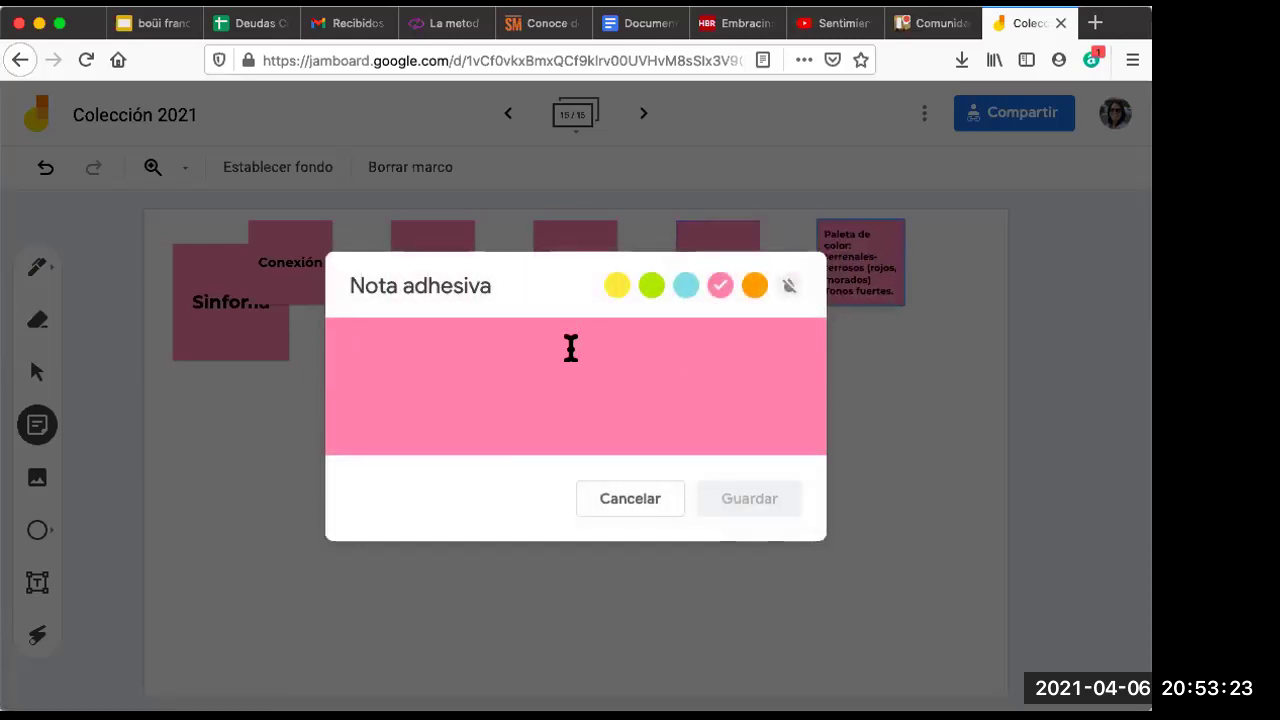
- Add two pink sticky notes, one reading "Reutilizar" and the other "Etnico"
{"action": "type", "text": "Reutilizar"}
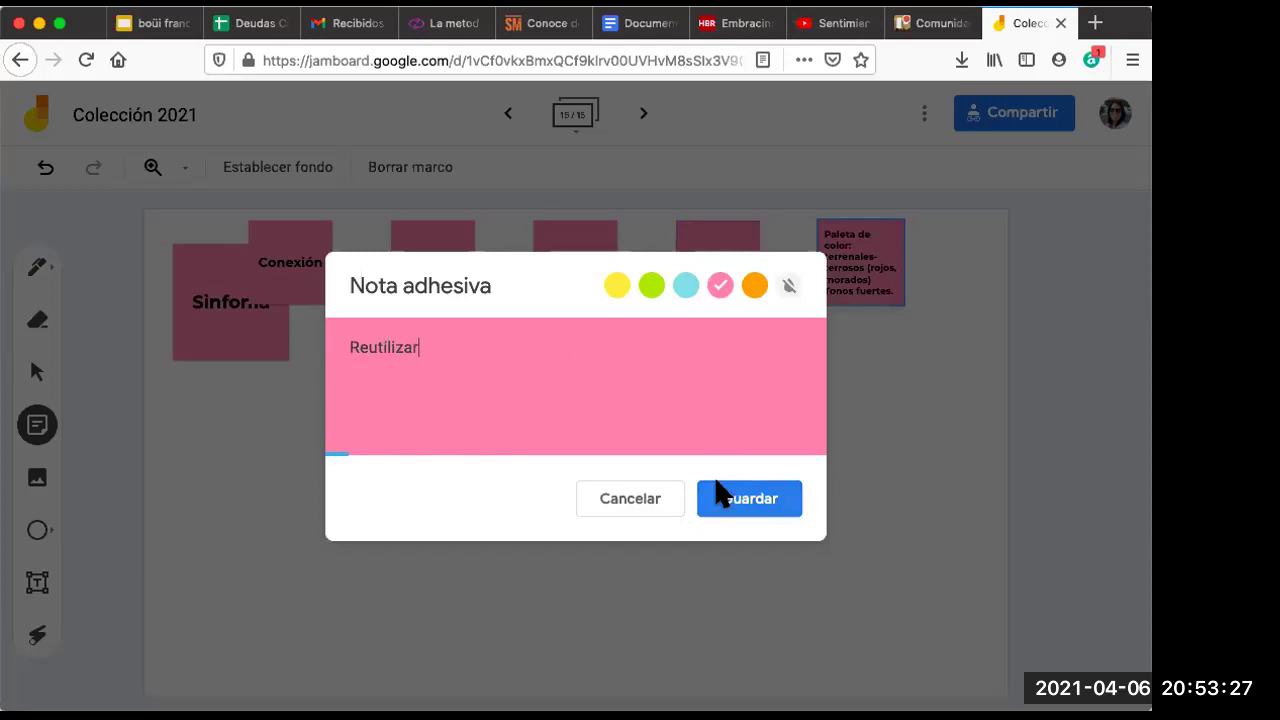
{"action": "left_click", "coordinate": [765, 506]}
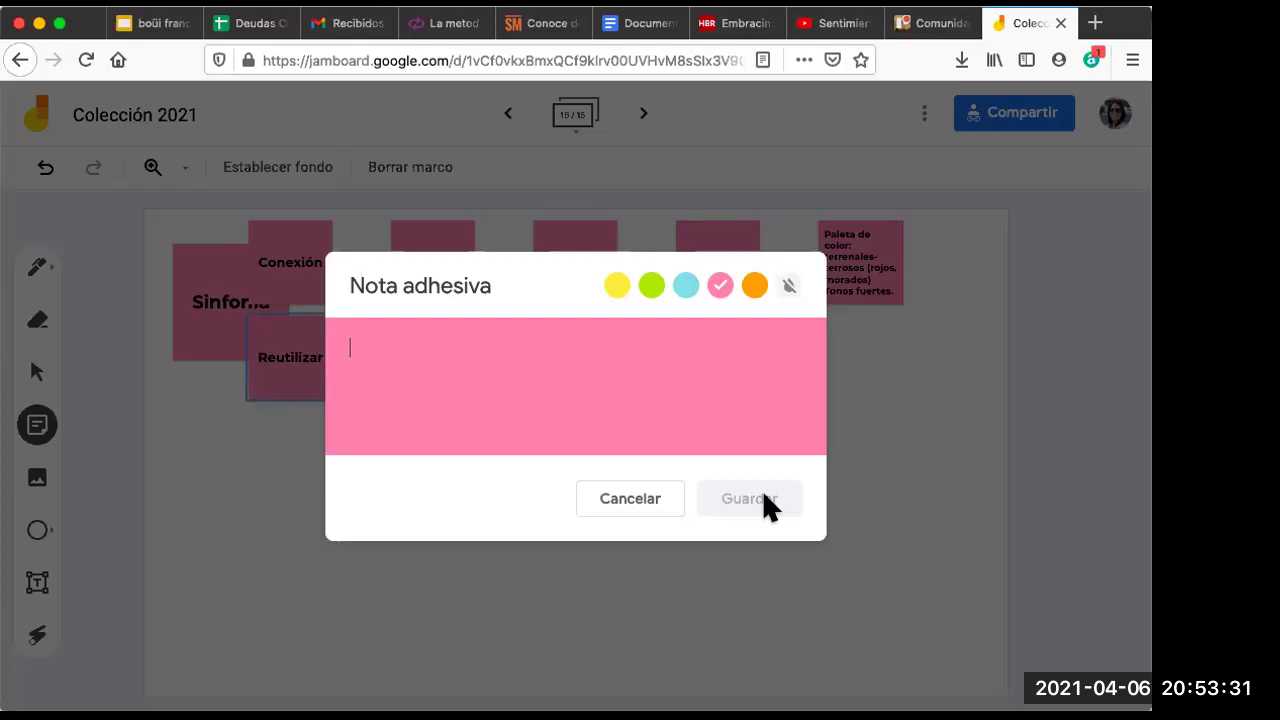
{"action": "type", "text": "E"}
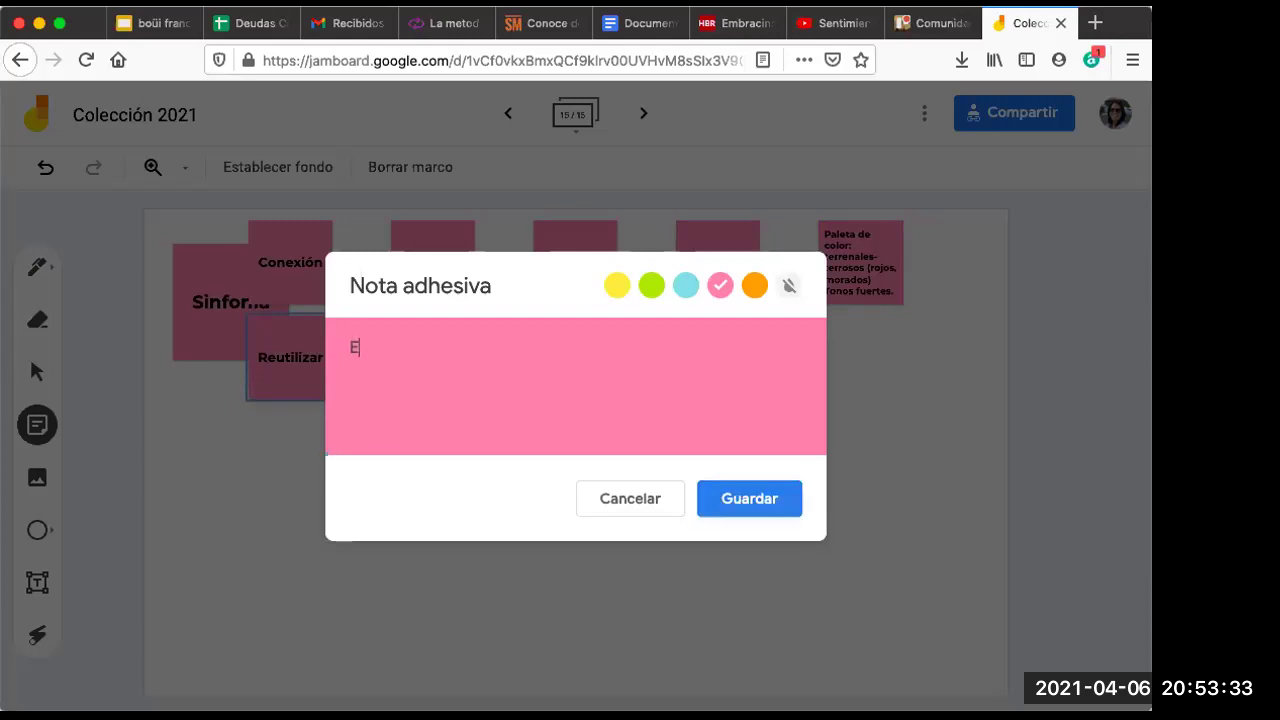
{"action": "type", "text": "tnico"}
{"action": "left_click", "coordinate": [757, 495]}
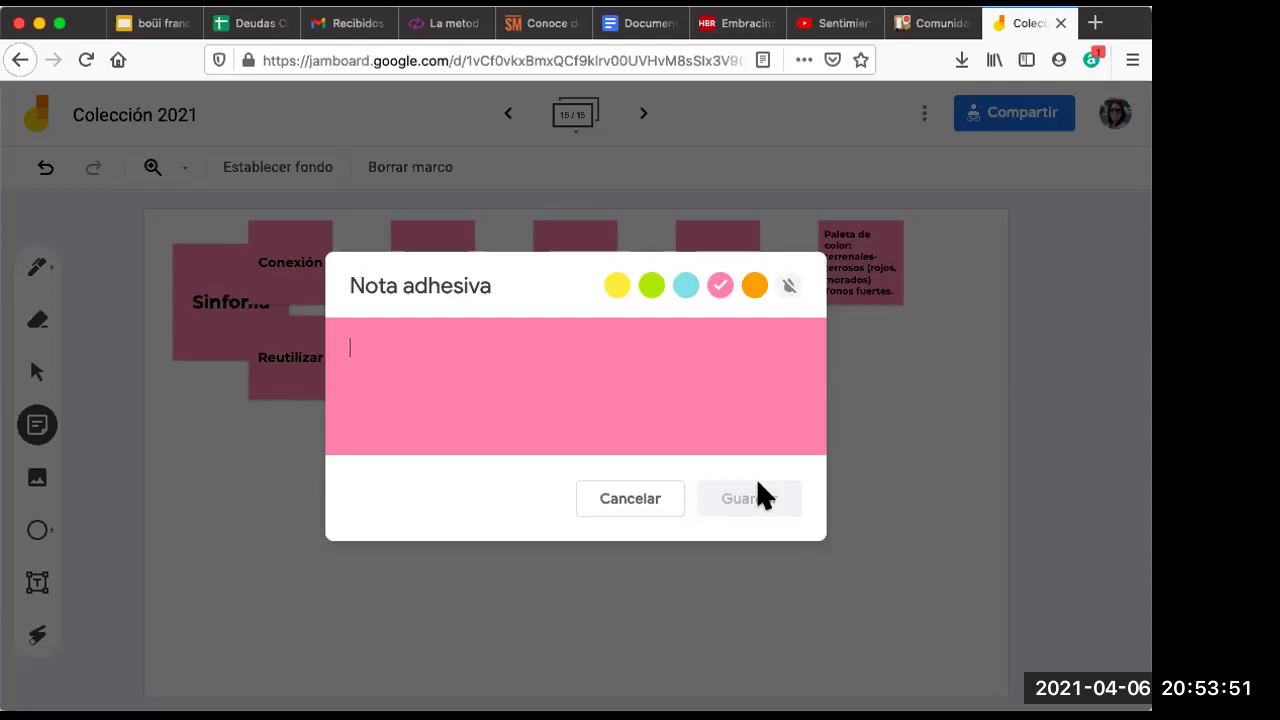
- Add a pink sticky note reading "Drapeados, tablados, plegados"
{"action": "type", "text": "r"}
{"action": "key", "text": "BackSpace"}
{"action": "type", "text": "Drapeado"}
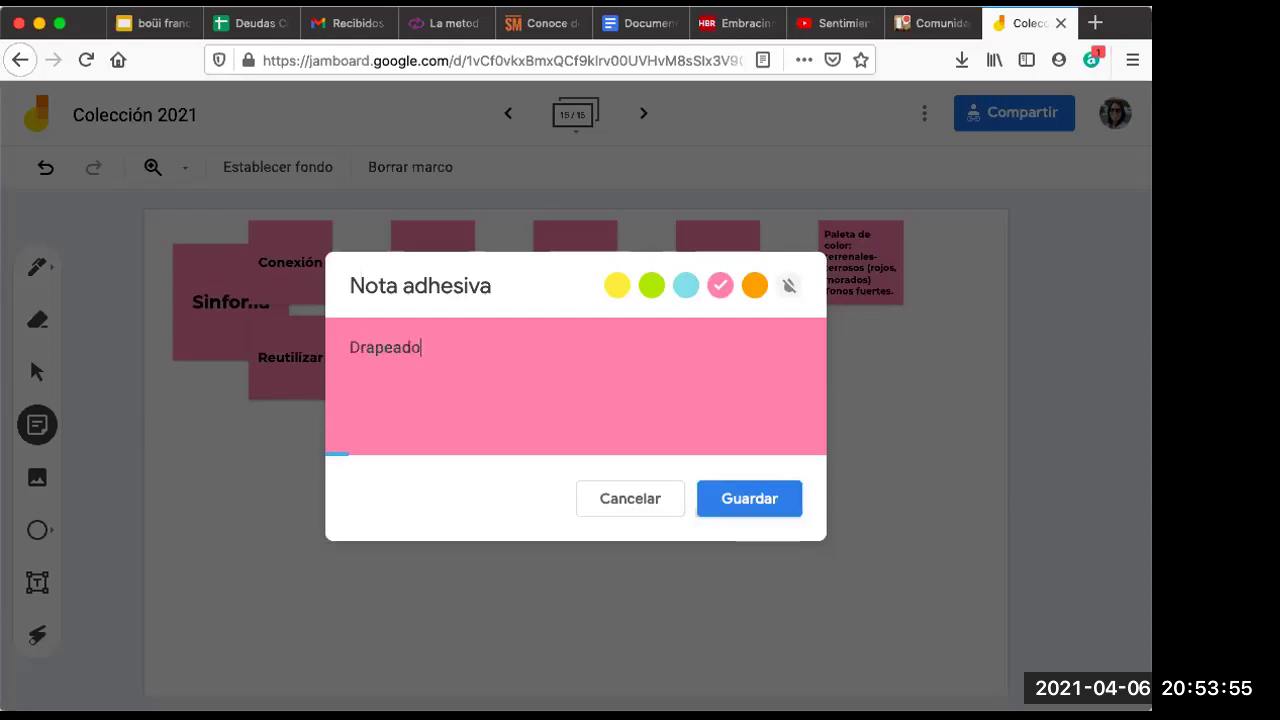
{"action": "type", "text": "s, tablados"}
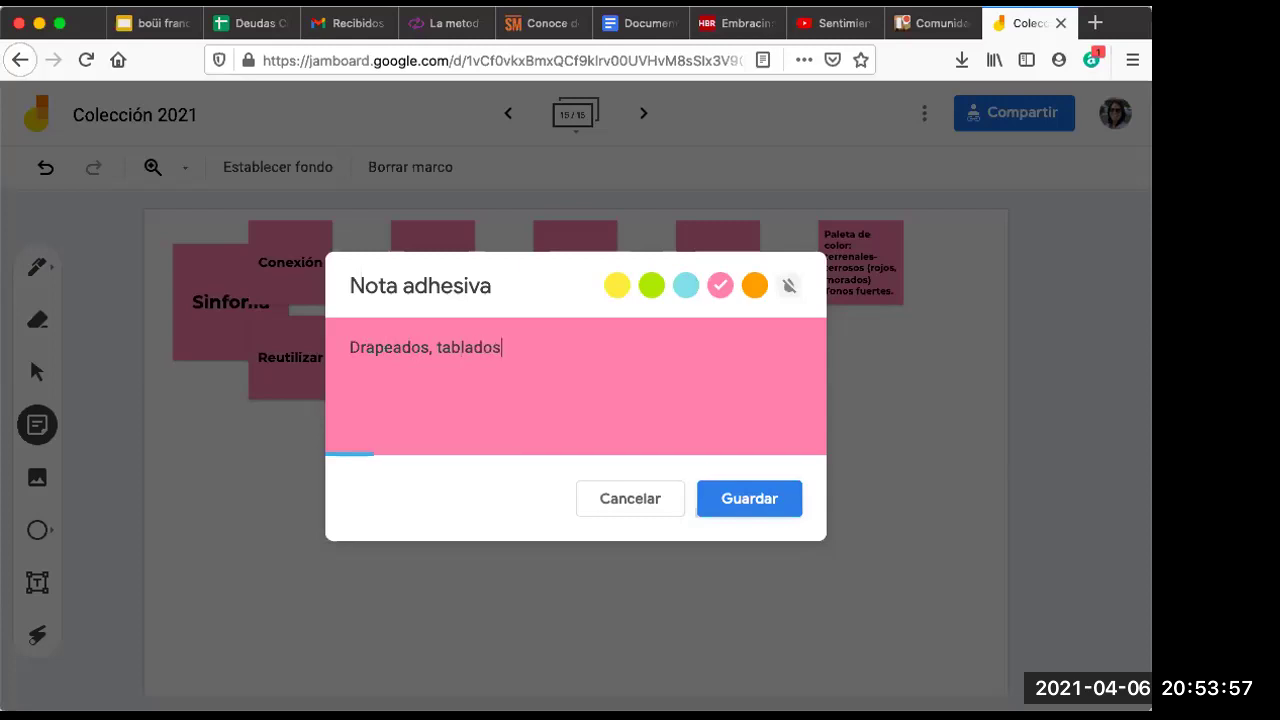
{"action": "type", "text": ", plegados"}
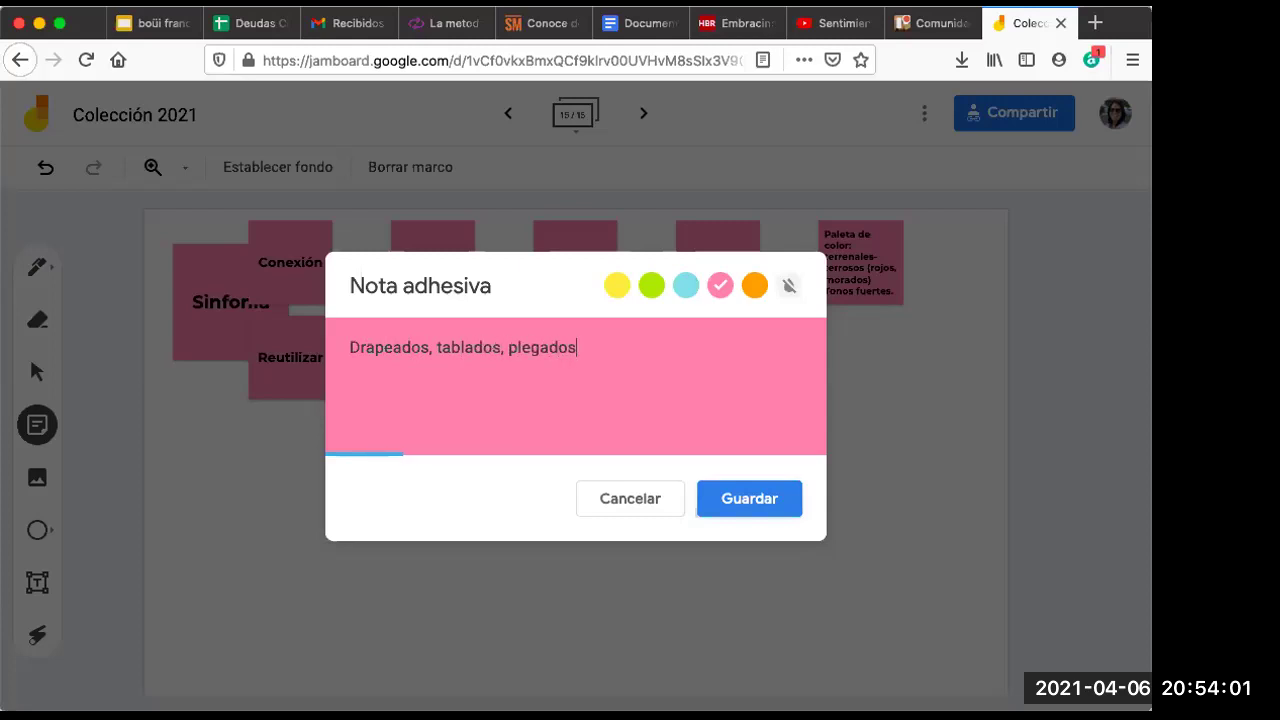
{"action": "left_click", "coordinate": [760, 503]}
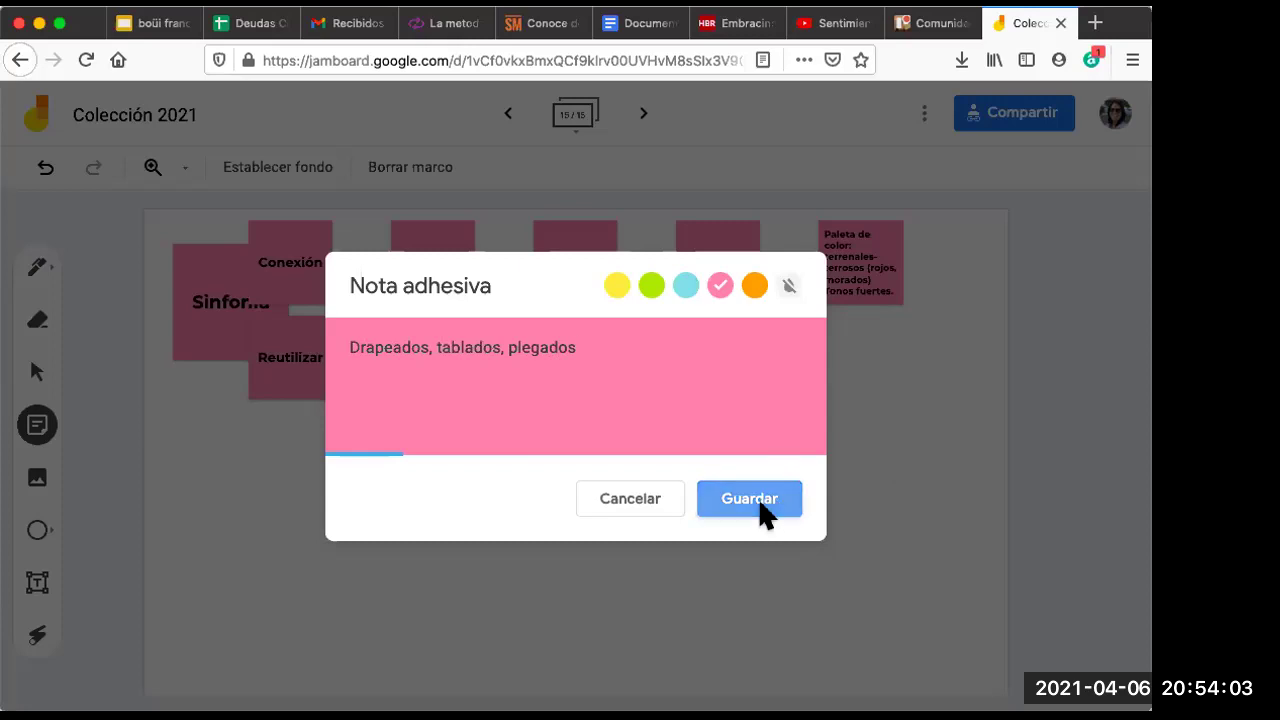
- Add a pink sticky note reading "Cooperación entre artesanos (We work) Trabajo en equipo" and end note entry
{"action": "type", "text": "Cooperación"}
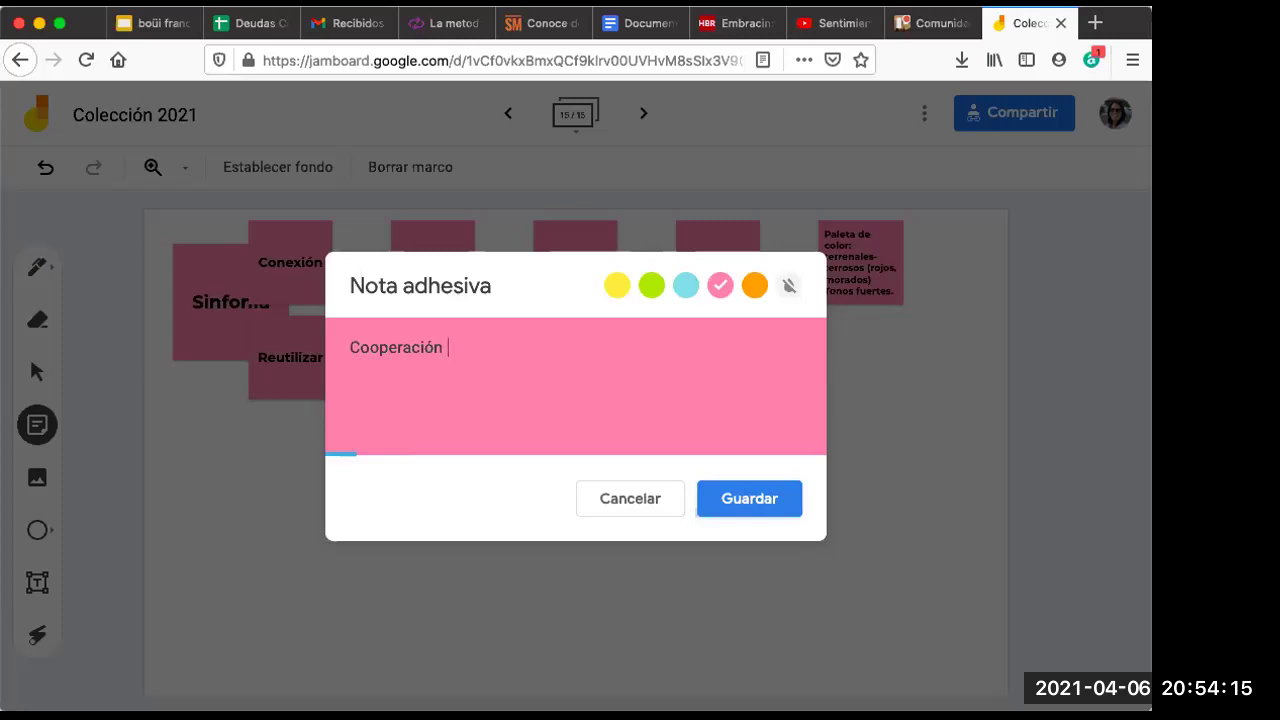
{"action": "type", "text": "entre artesa"}
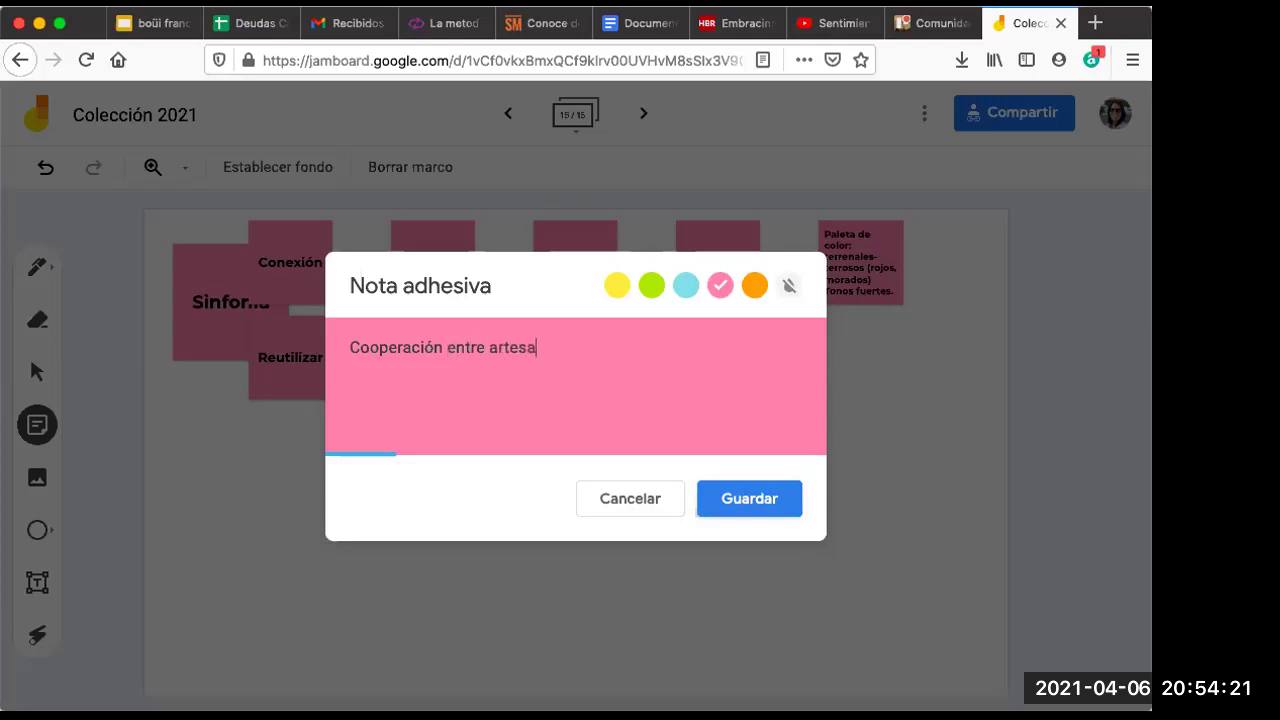
{"action": "type", "text": "nos ("}
{"action": "type", "text": "We"}
{"action": "type", "text": " eork"}
{"action": "key", "text": "BackSpace"}
{"action": "key", "text": "BackSpace"}
{"action": "key", "text": "BackSpace"}
{"action": "key", "text": "BackSpace"}
{"action": "type", "text": "w"}
{"action": "key", "text": "BackSpace"}
{"action": "type", "text": "work"}
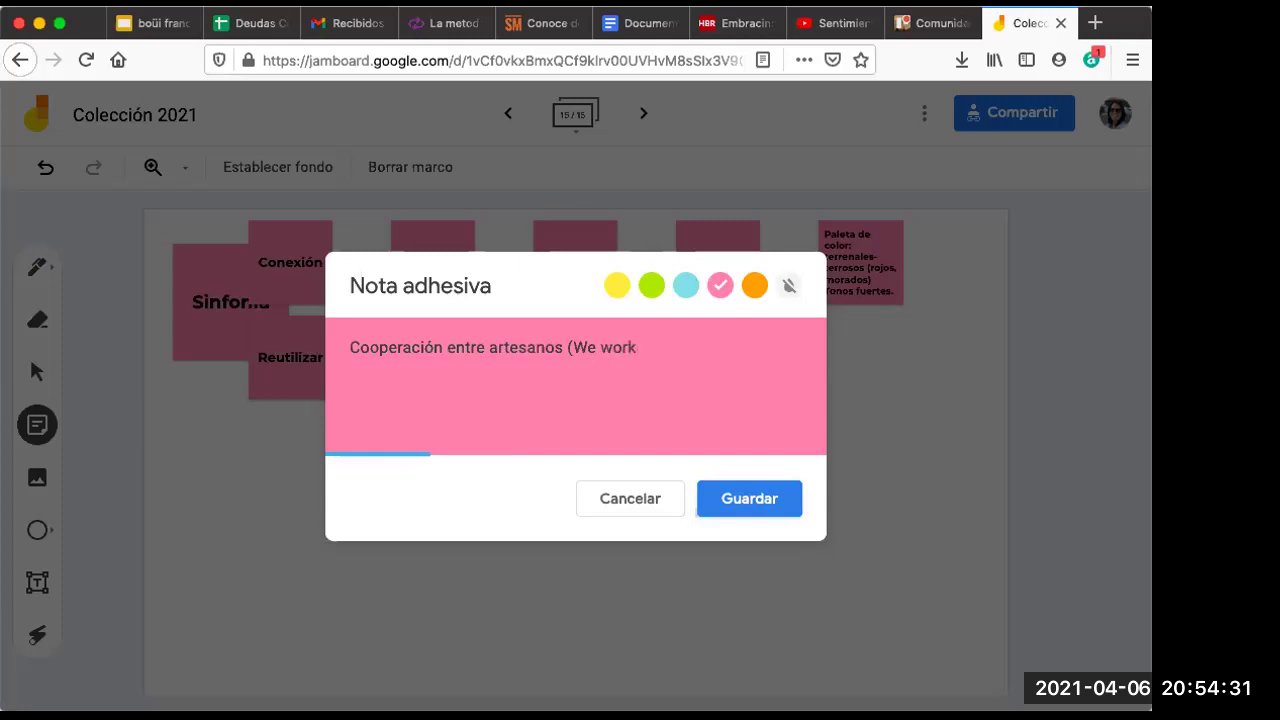
{"action": "type", "text": ") Trabajo en equipo"}
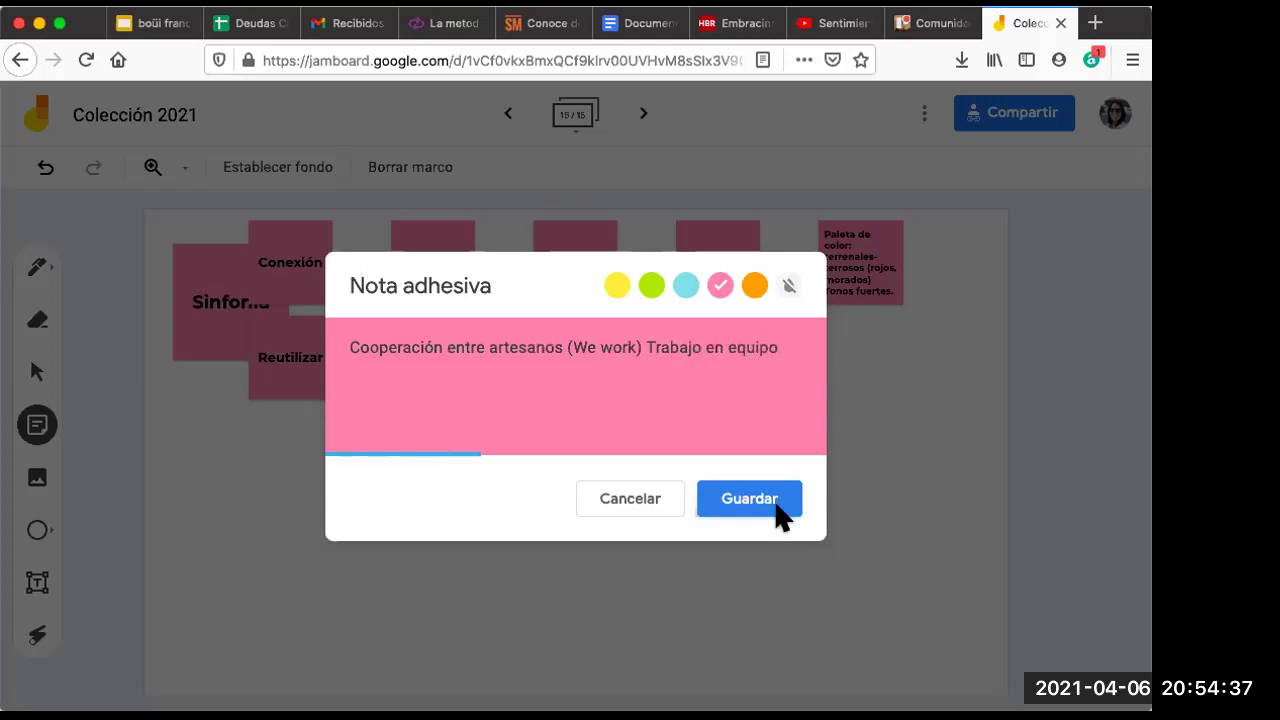
{"action": "left_click", "coordinate": [750, 498]}
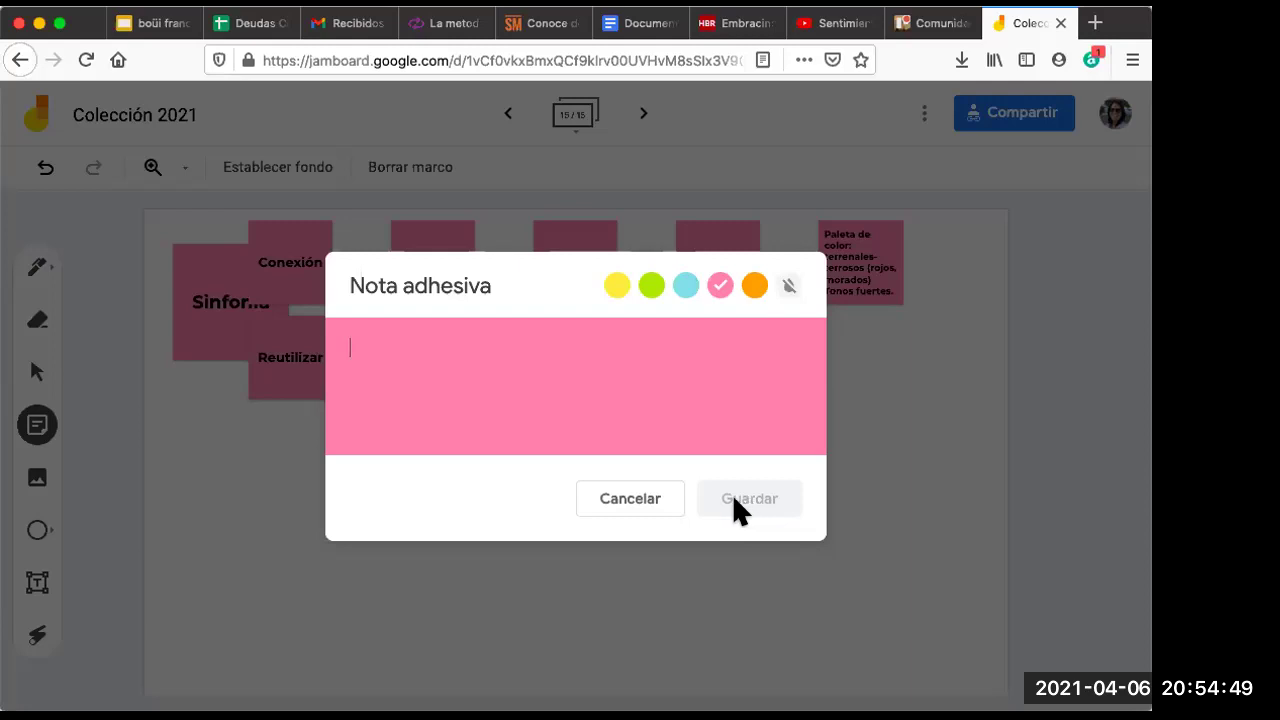
{"action": "left_click", "coordinate": [636, 498]}
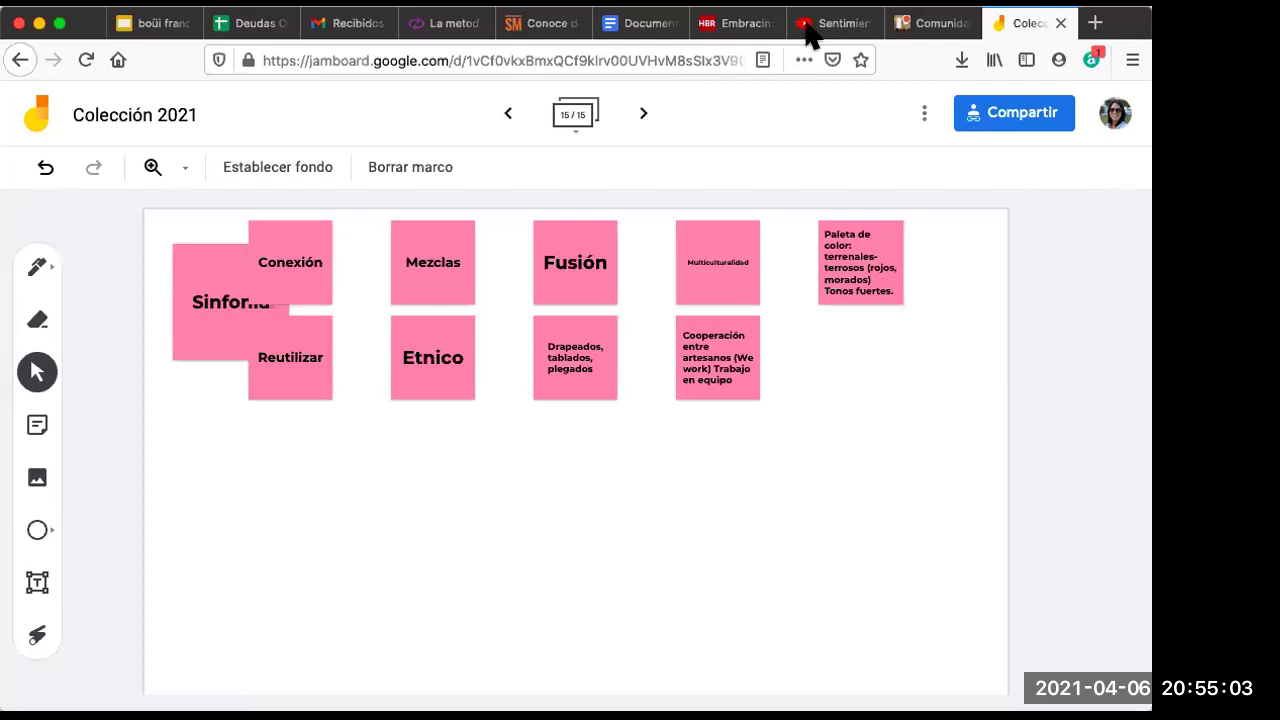
- Switch to the YouTube video "Sentimientos culturales para tendencias Primavera Verano 2021" and play it briefly in full screen, pausing at 30:05
{"action": "left_click", "coordinate": [836, 23]}
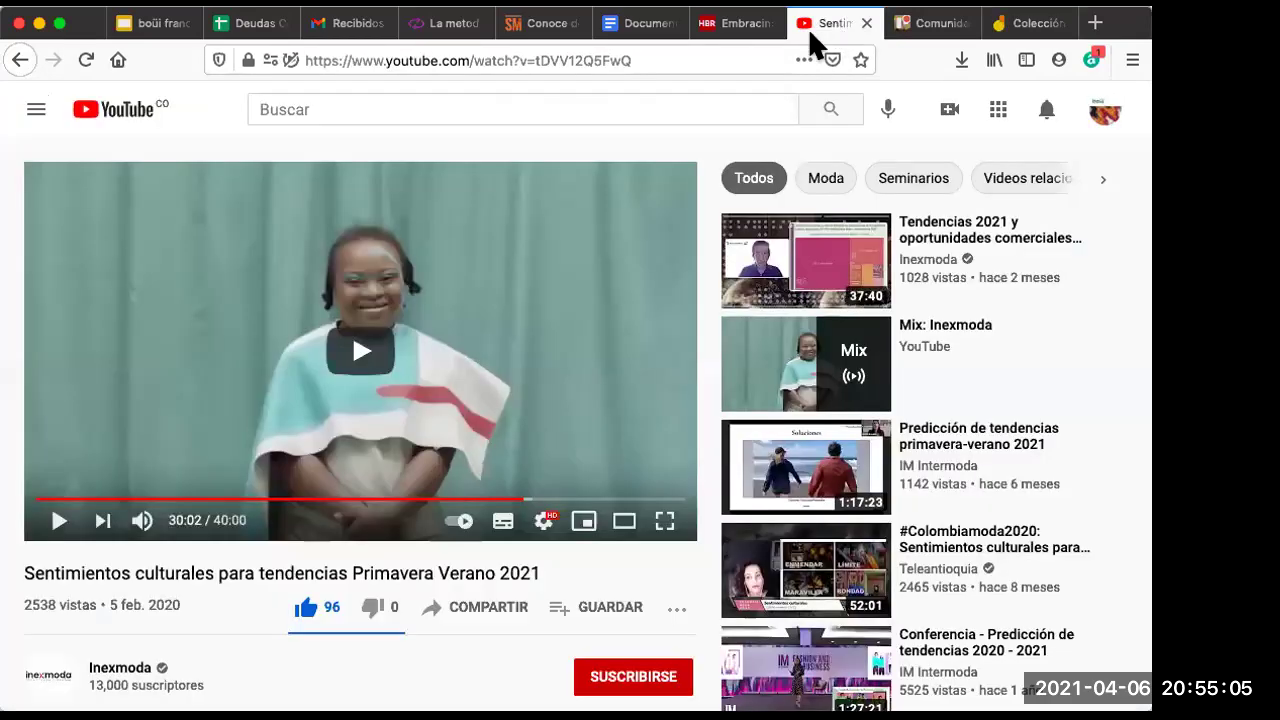
{"action": "left_click", "coordinate": [665, 522]}
{"action": "key", "text": "space"}
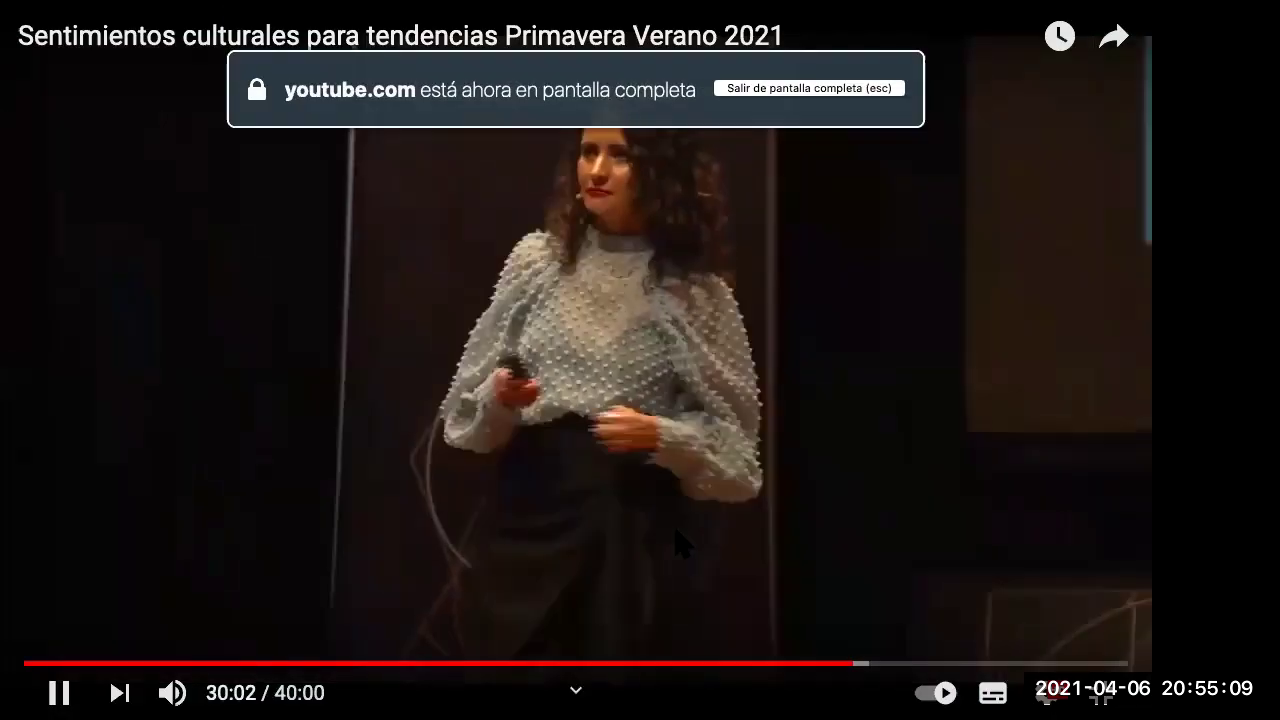
{"action": "left_click", "coordinate": [55, 692]}
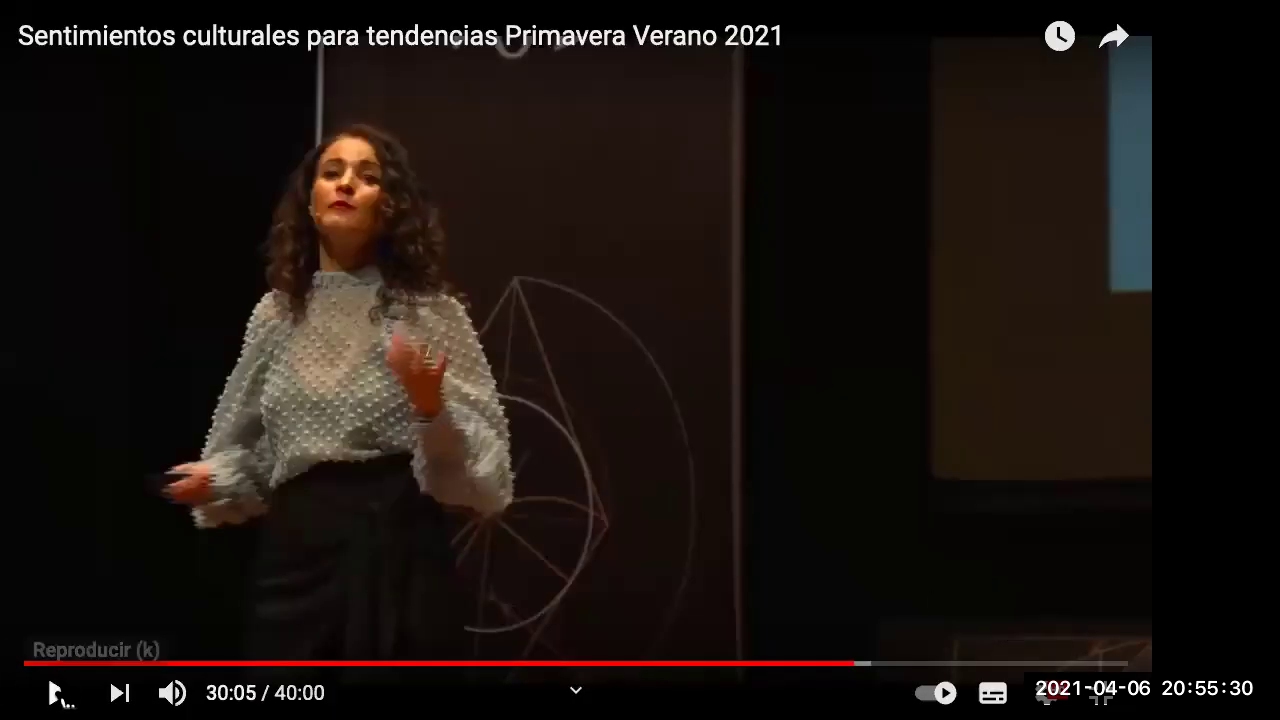
- Resume playback of the paused Spring-Summer 2021 trends talk
{"action": "left_click", "coordinate": [55, 692]}
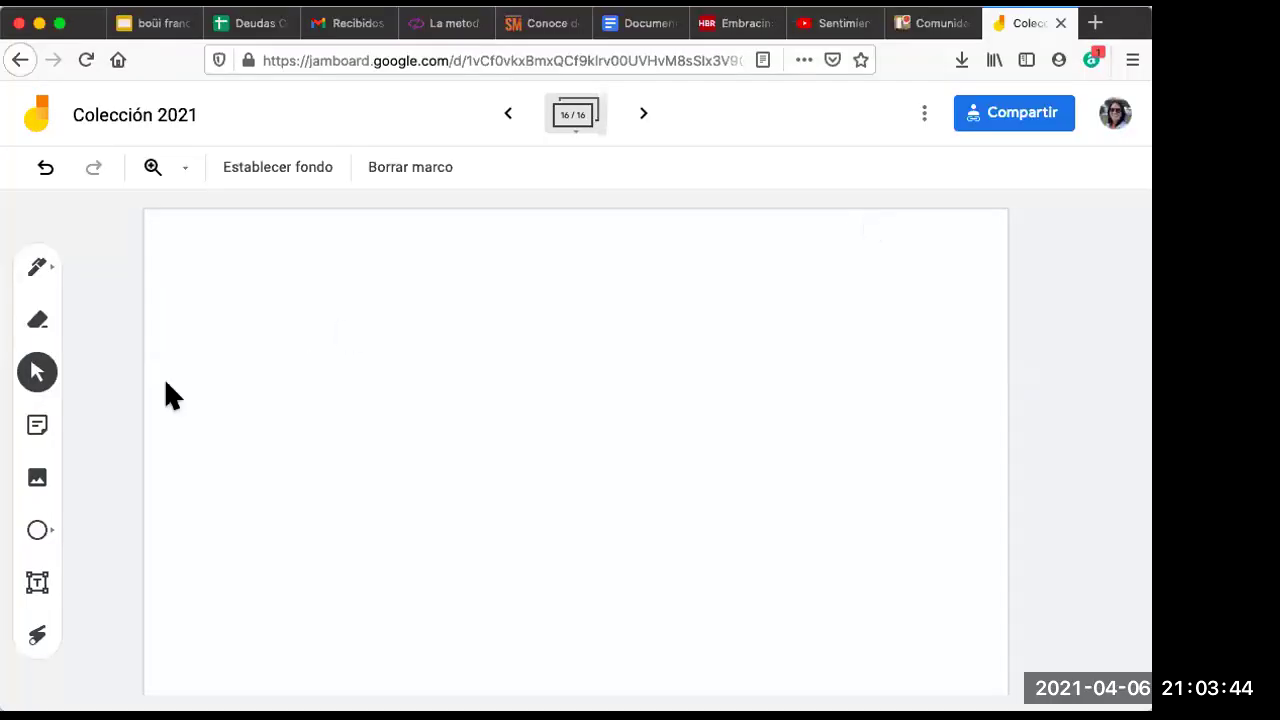
- Add a green sticky note reading "Reverencia" to the empty frame, then enlarge it and place it near the frame's upper-left corner
{"action": "left_click", "coordinate": [37, 428]}
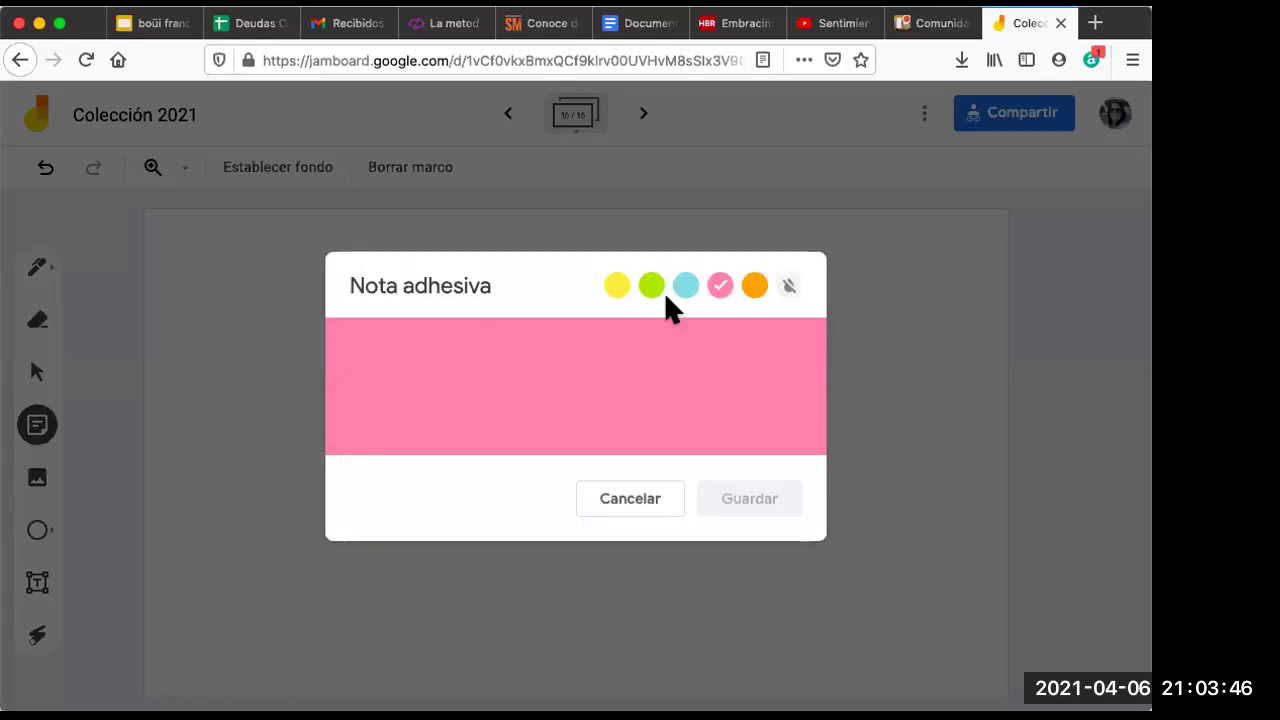
{"action": "left_click", "coordinate": [655, 287]}
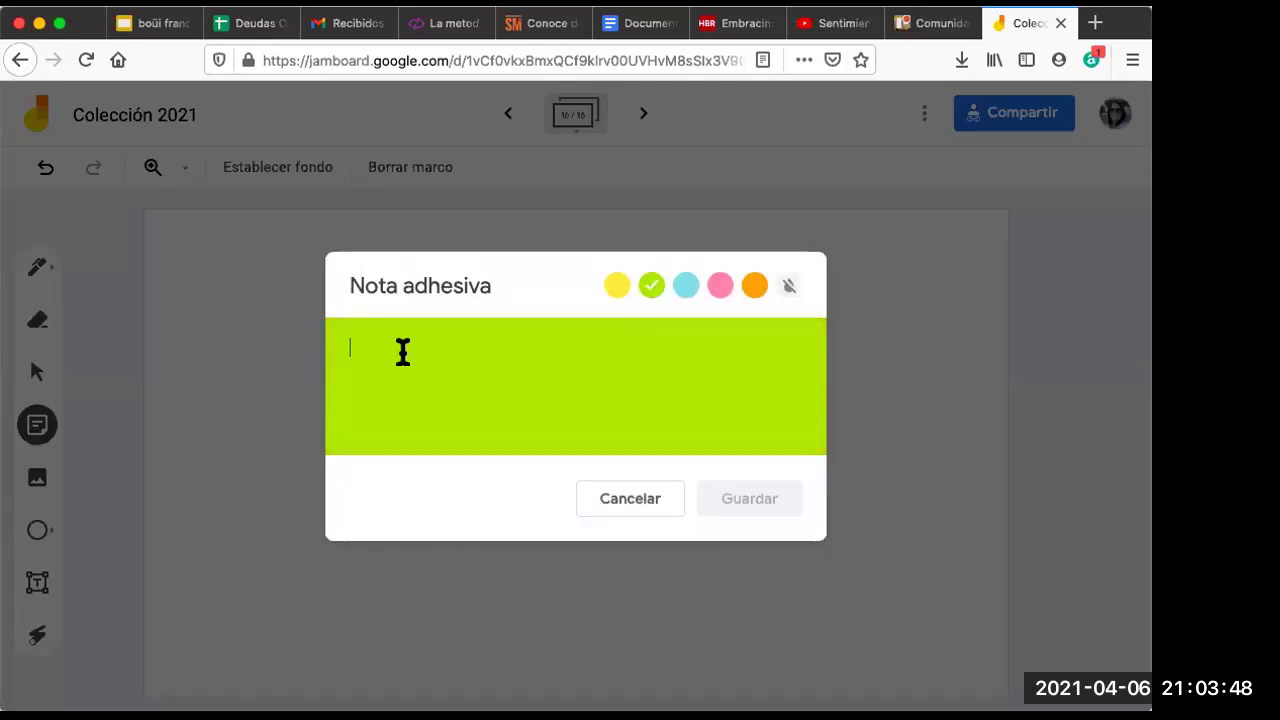
{"action": "type", "text": "Reverencia"}
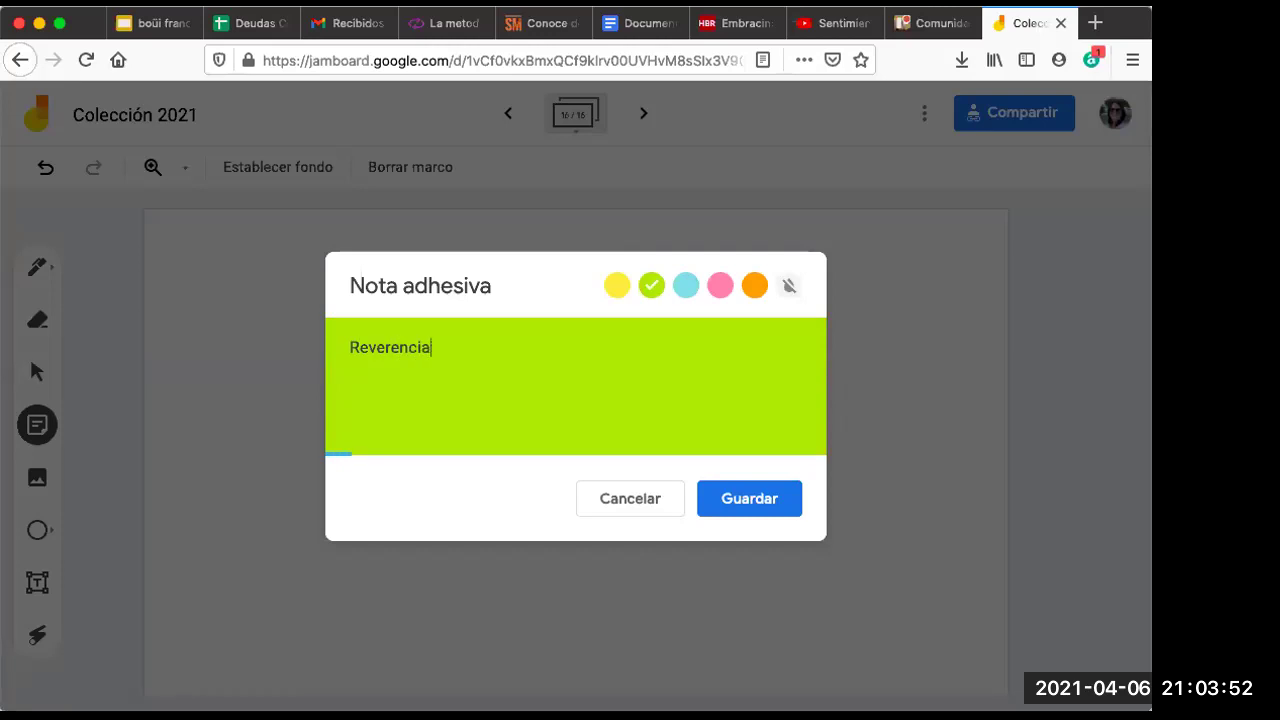
{"action": "left_click", "coordinate": [734, 502]}
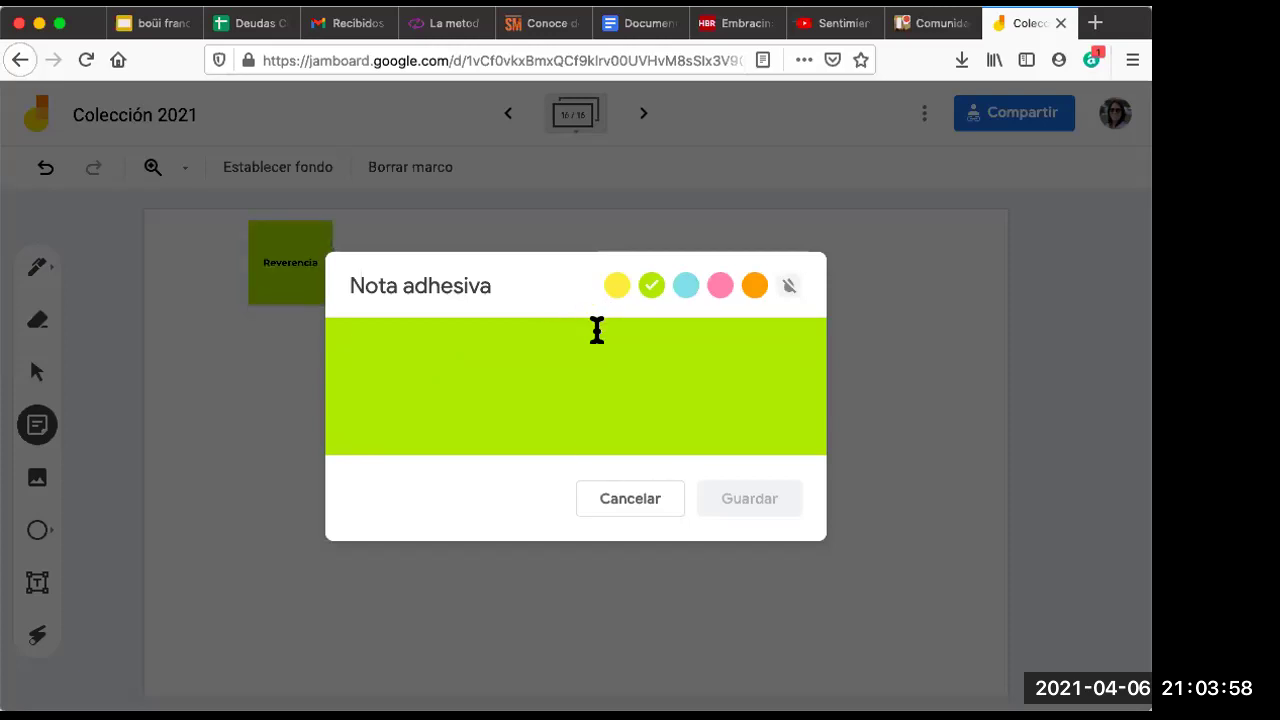
{"action": "left_click", "coordinate": [642, 499]}
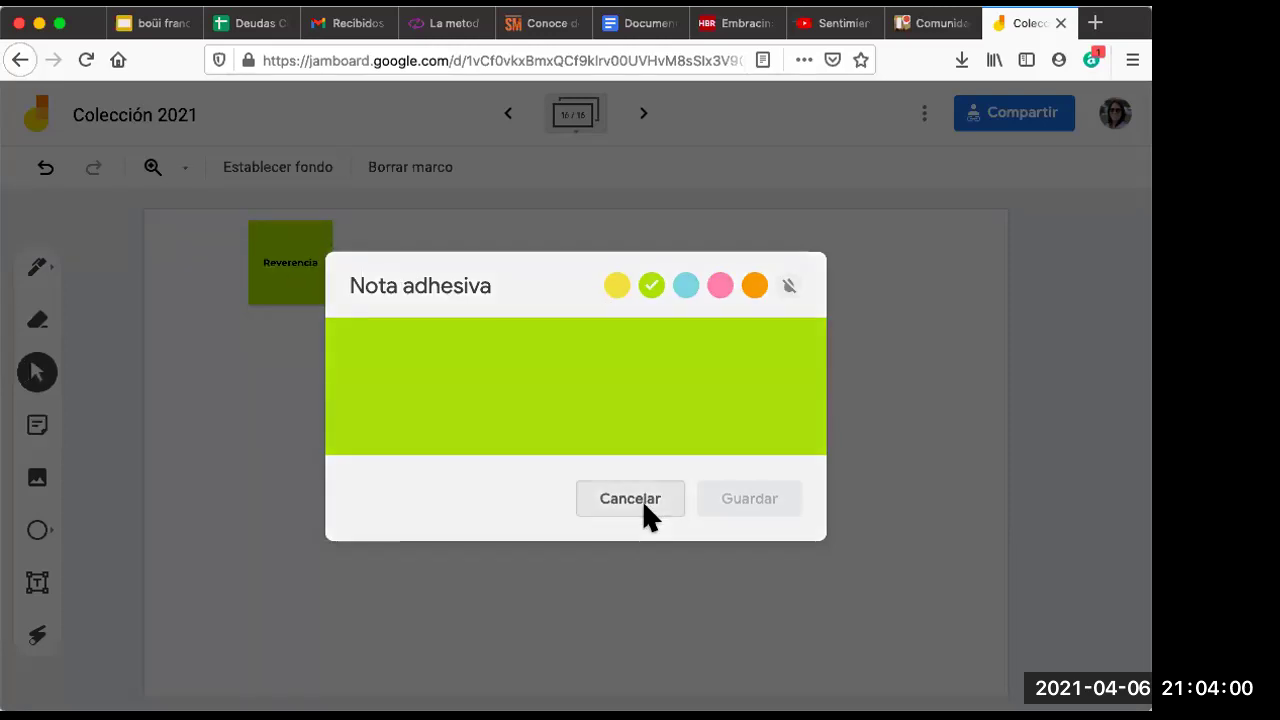
{"action": "left_click_drag", "start_coordinate": [306, 286], "coordinate": [309, 372]}
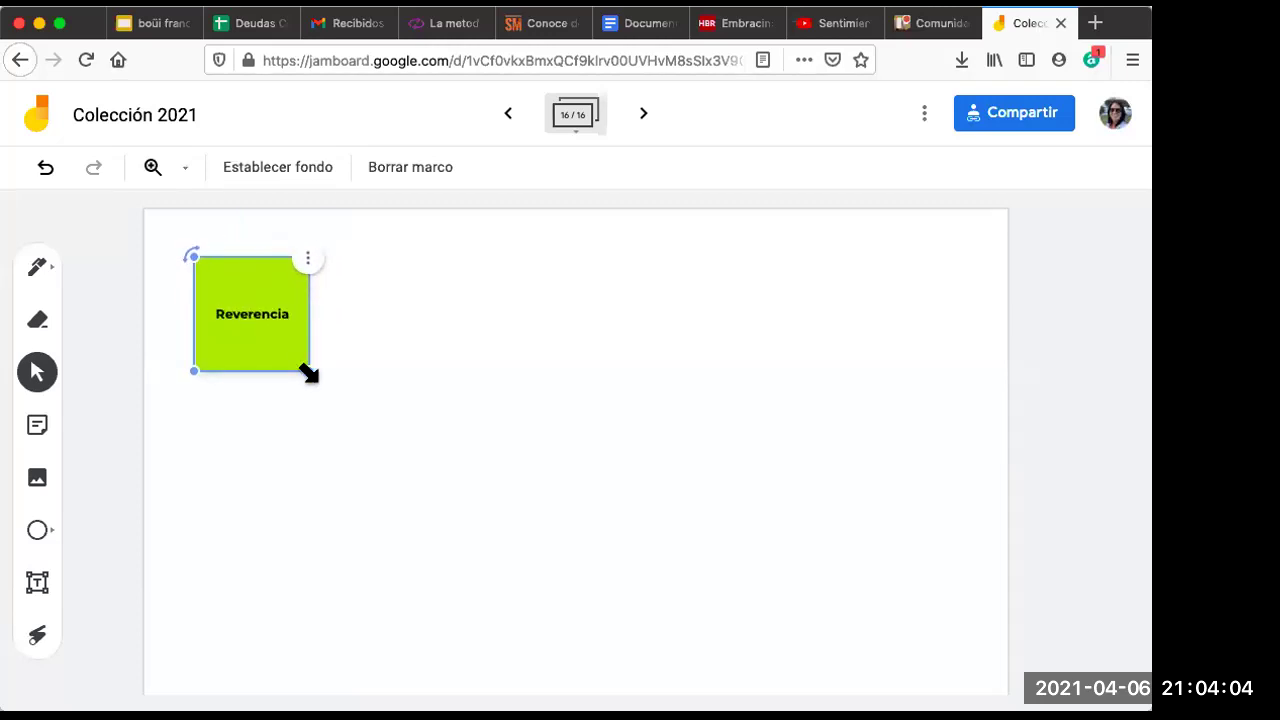
- Add two green sticky notes, one reading "Reverenciamos a la Madre Tierra" and the other "Orgánico, inspiración en lo natural"
{"action": "left_click", "coordinate": [38, 428]}
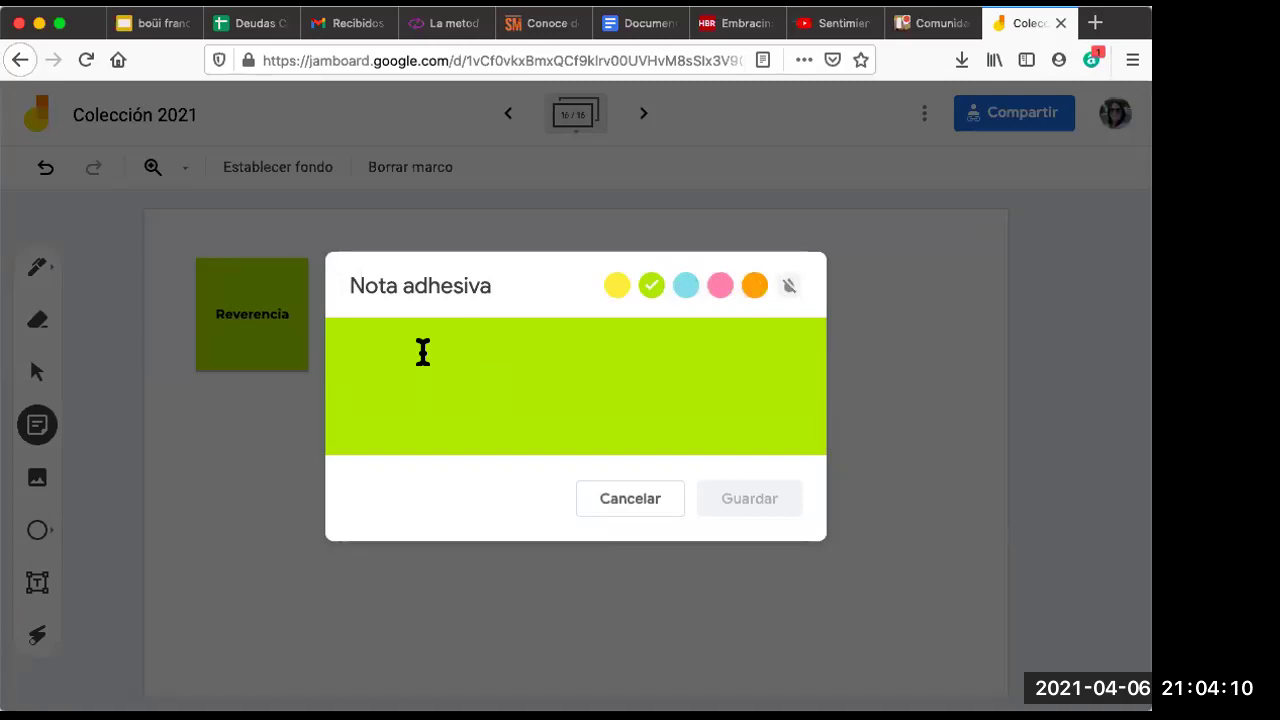
{"action": "type", "text": "Reverenciamos a la Madre Tierra"}
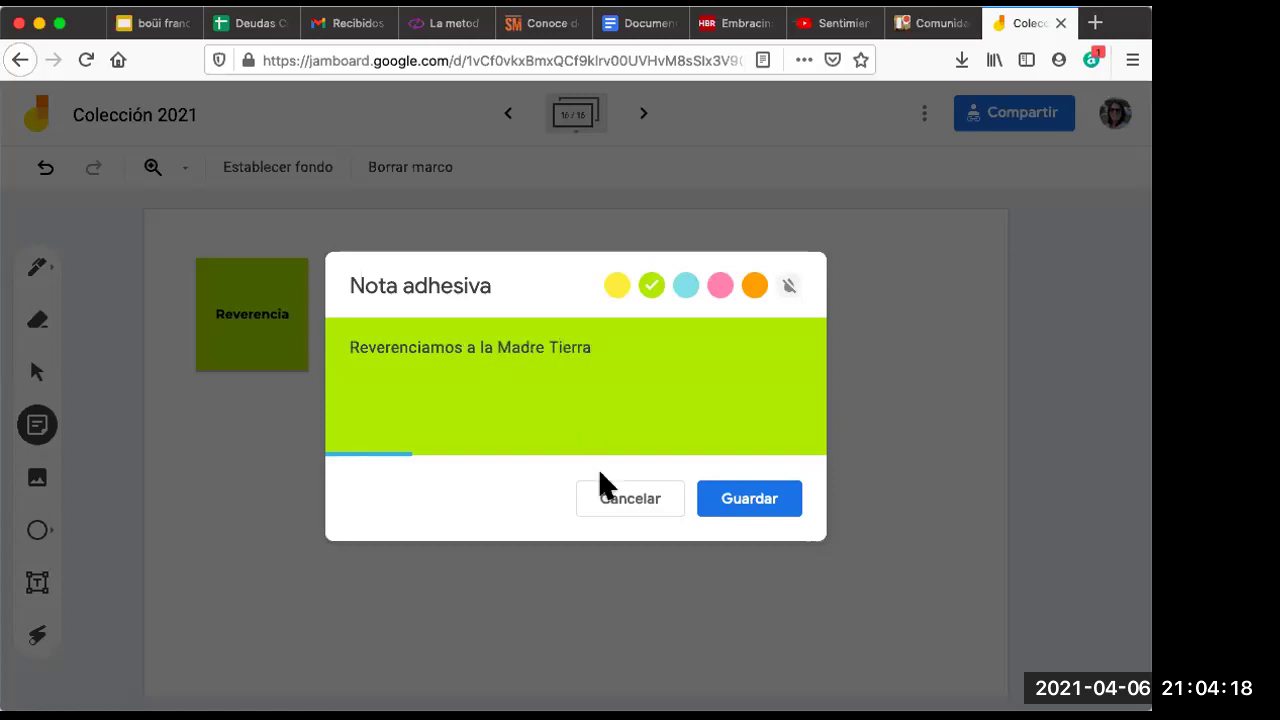
{"action": "left_click", "coordinate": [742, 492]}
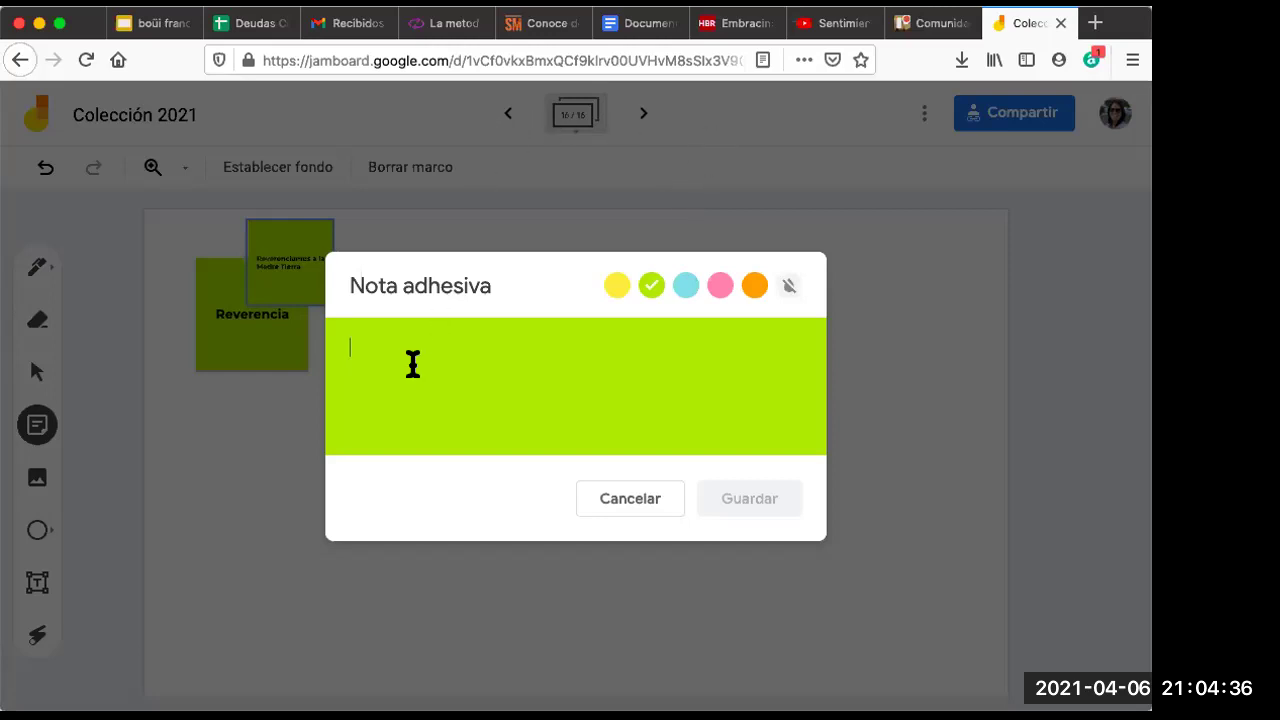
{"action": "type", "text": "Orgánico, inspirac"}
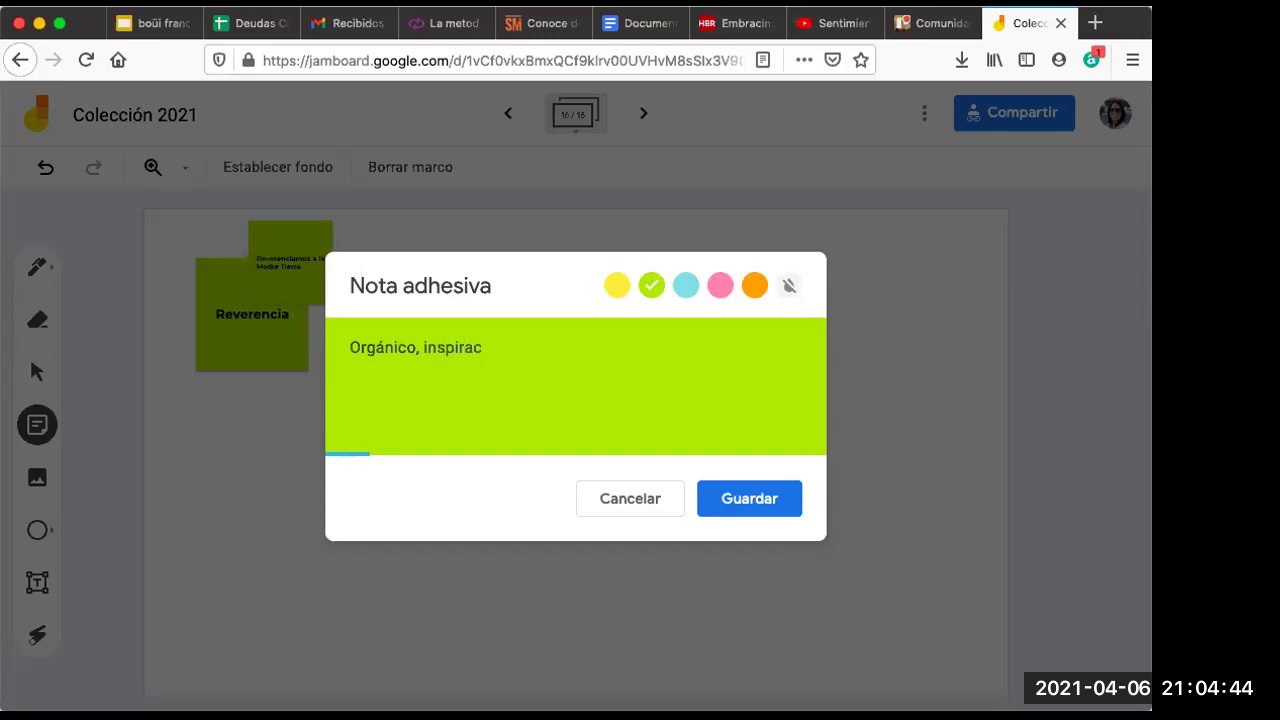
{"action": "type", "text": "ión en lo natu"}
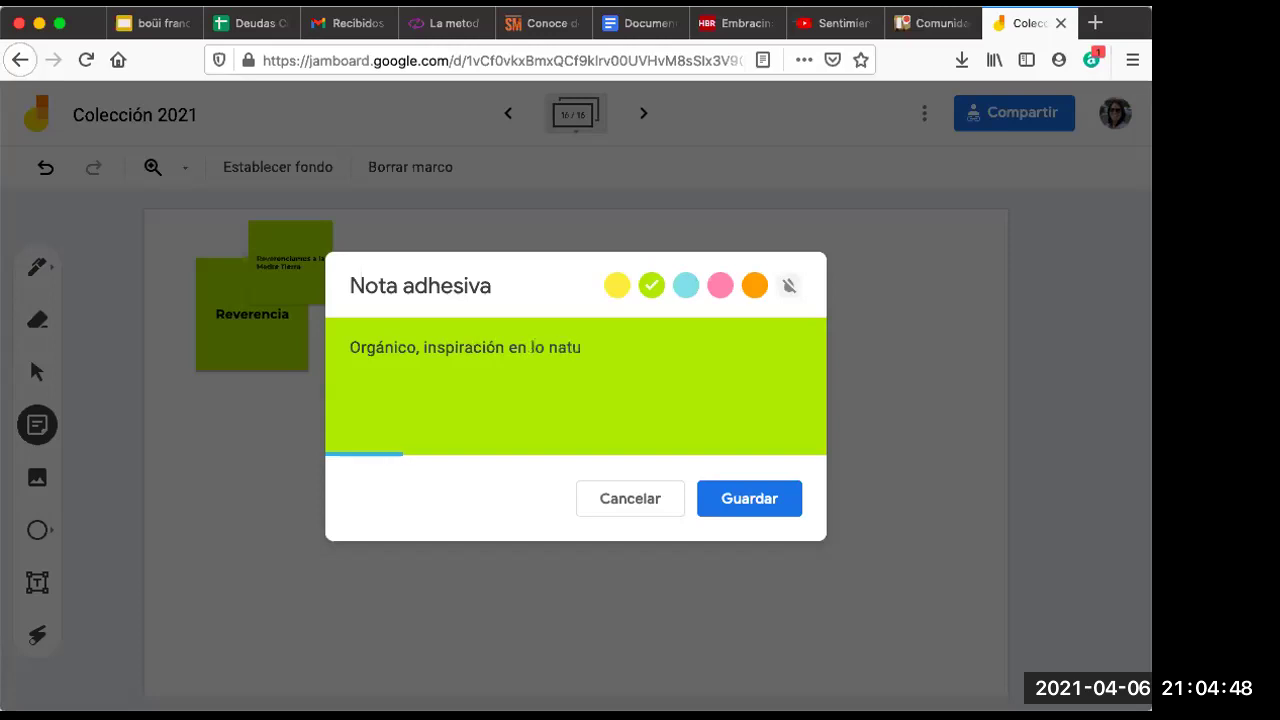
{"action": "type", "text": "ral"}
{"action": "left_click", "coordinate": [760, 500]}
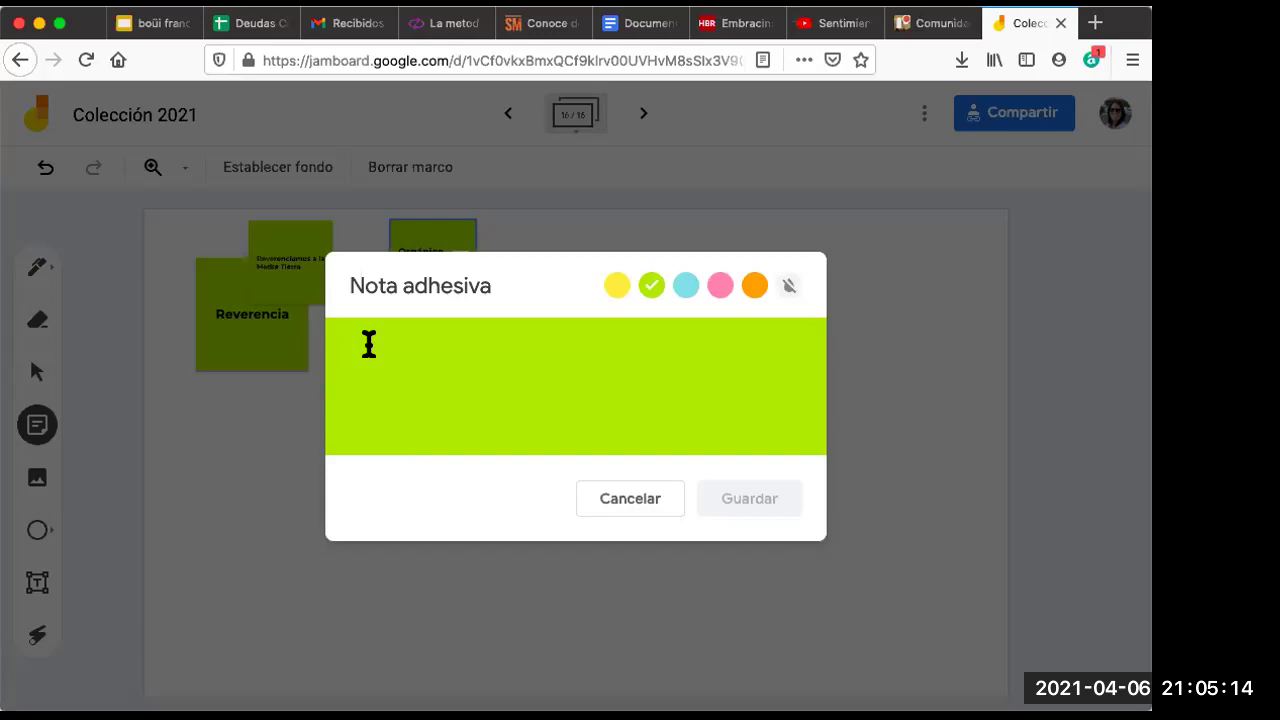
- Add two green sticky notes, one reading "Re utilización de materiales" and the other "Tintes naturales"
{"action": "type", "text": "Re"}
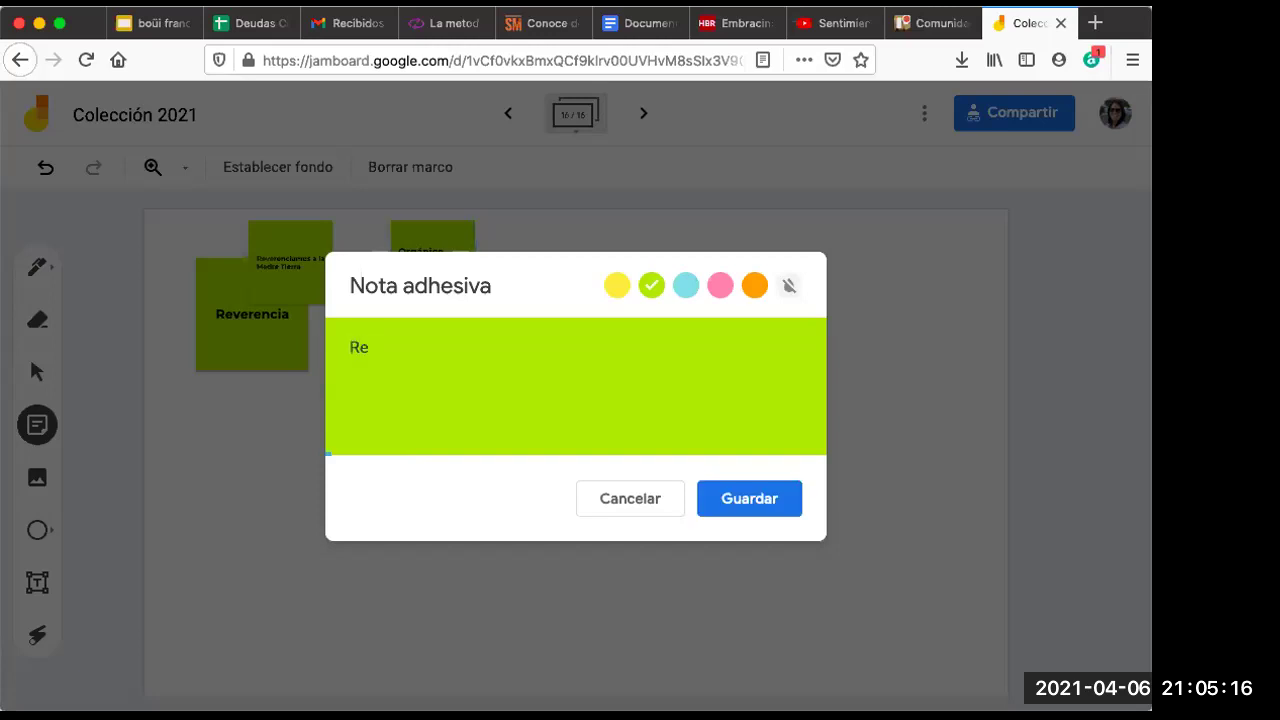
{"action": "type", "text": " utilización de materiales"}
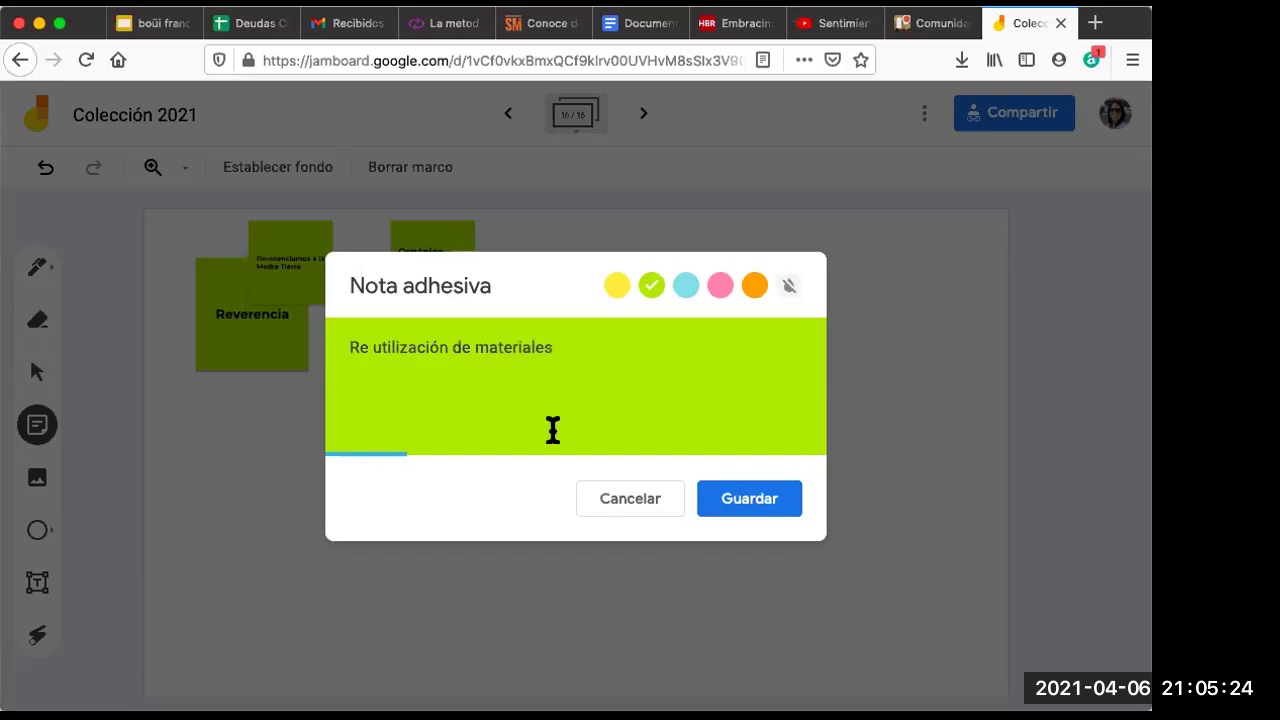
{"action": "left_click", "coordinate": [779, 506]}
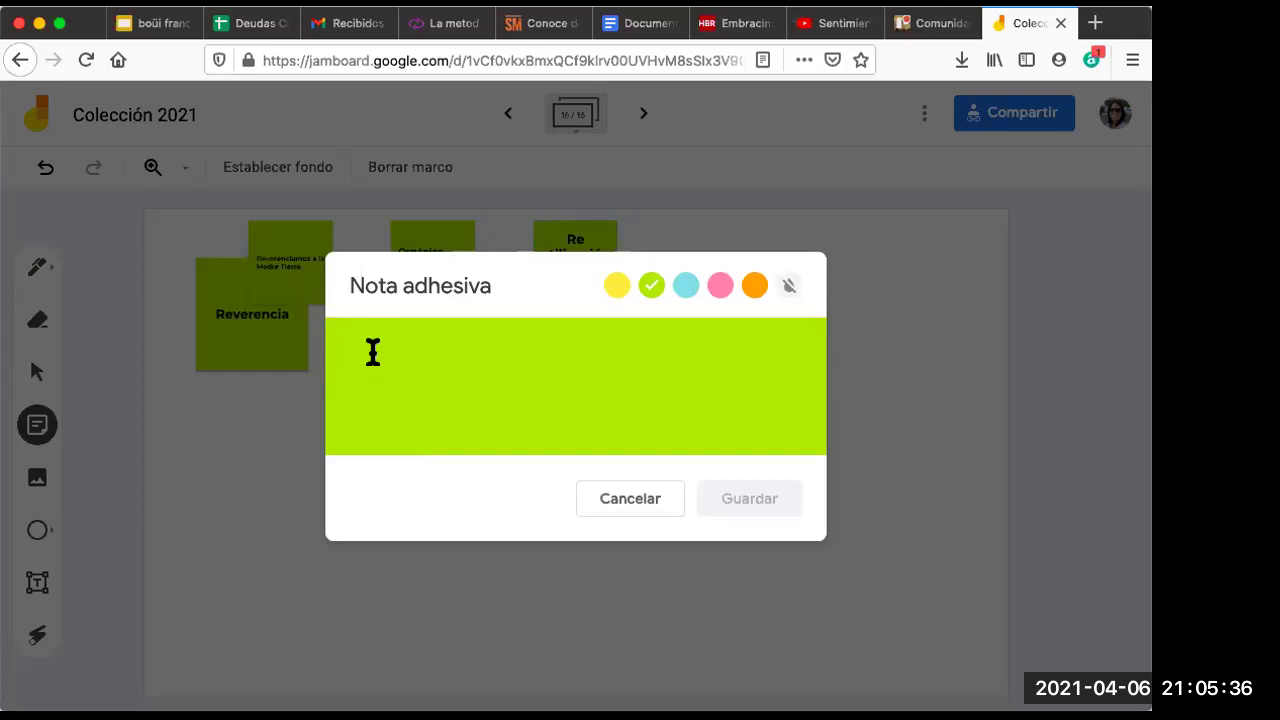
{"action": "type", "text": "Tie"}
{"action": "key", "text": "BackSpace"}
{"action": "type", "text": "ntes naturales"}
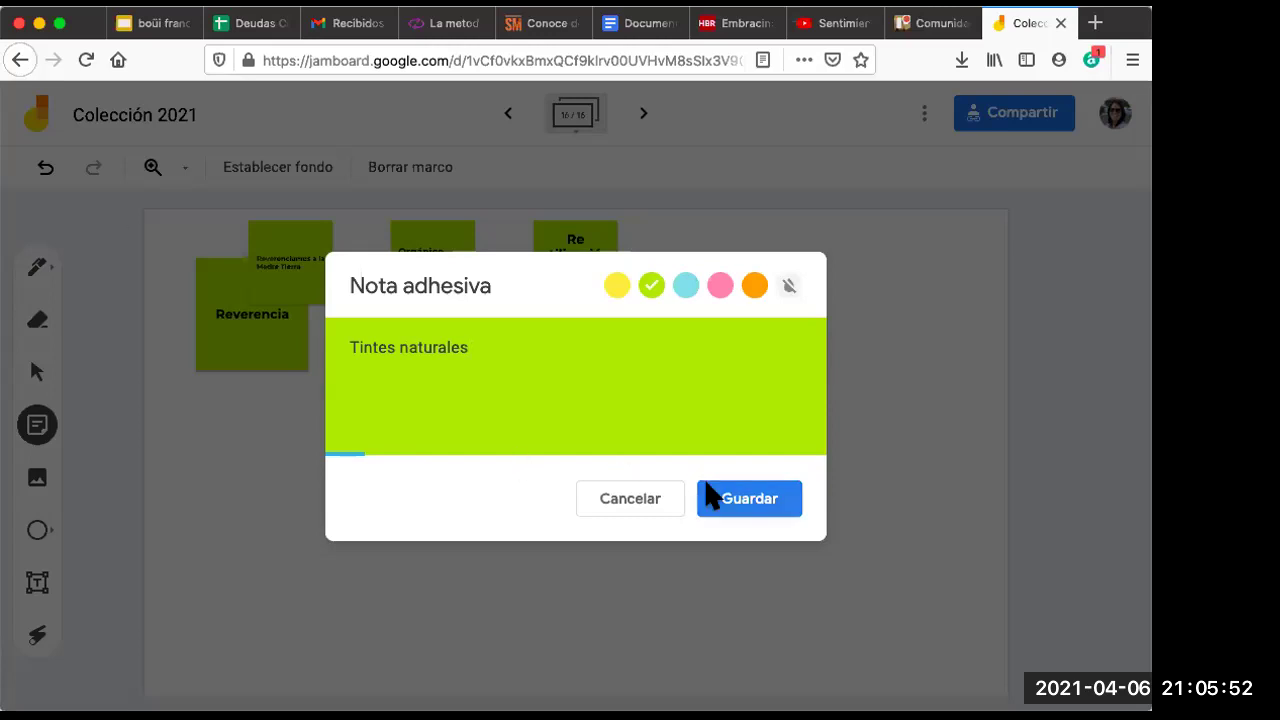
{"action": "left_click", "coordinate": [738, 501]}
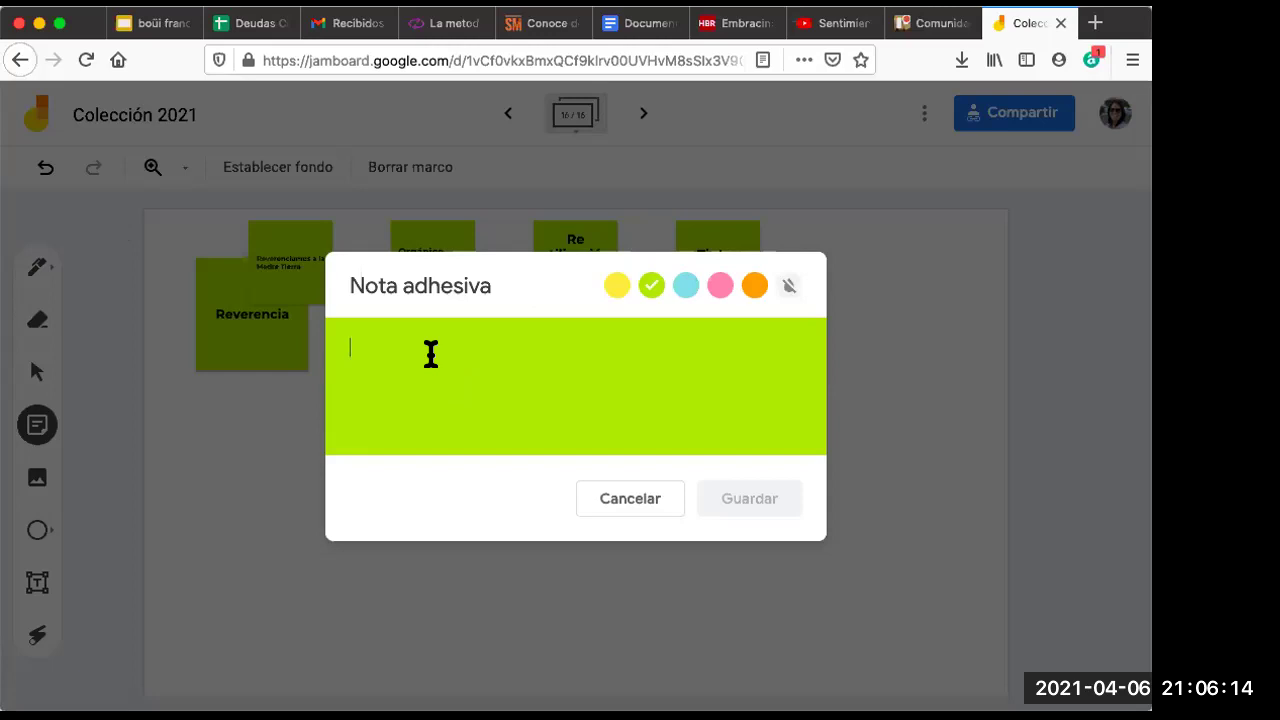
- Add a green sticky note reading "Paleta de color: Tonos de la tierra, no son brillantes"
{"action": "type", "text": "Paleta de color: "}
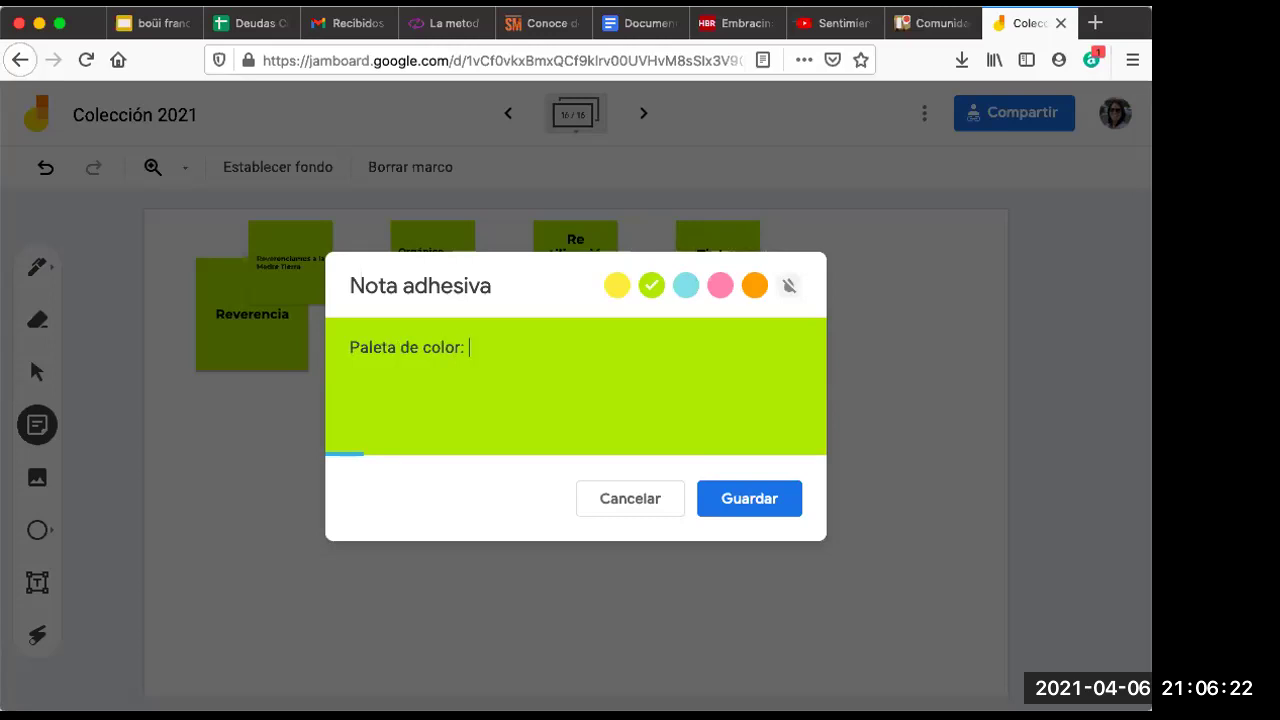
{"action": "type", "text": "Tonos de la tierra,"}
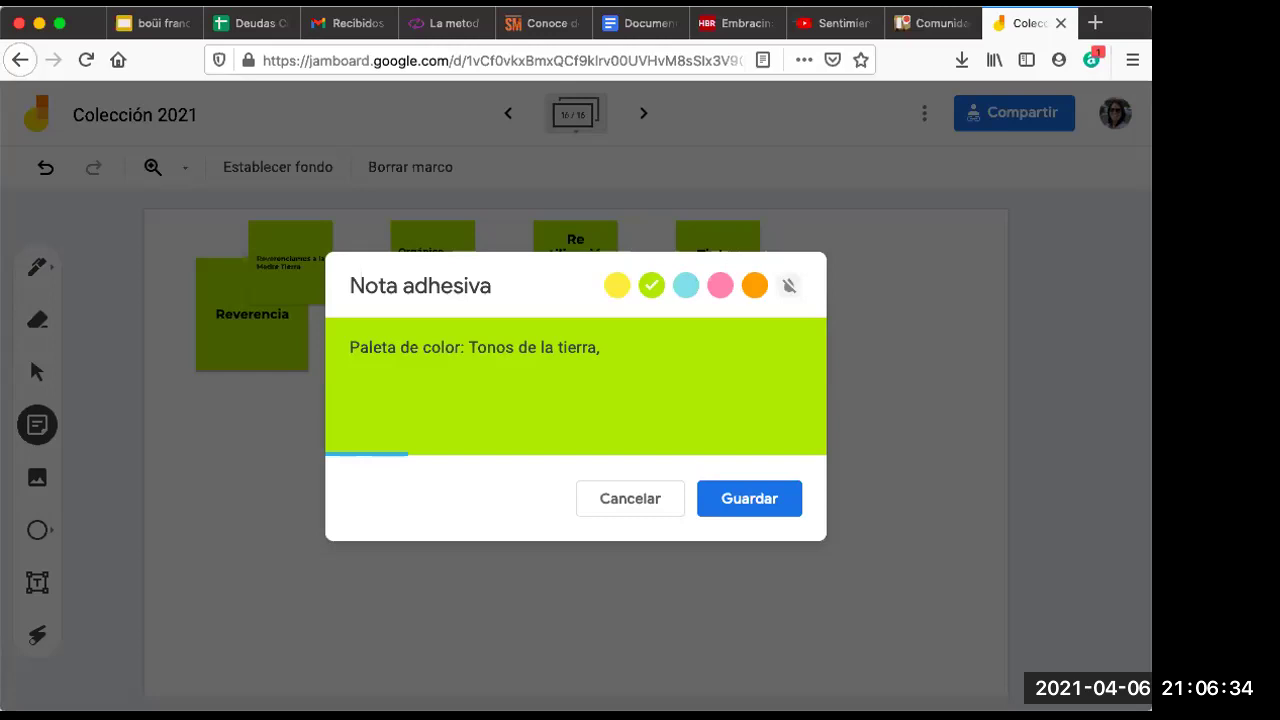
{"action": "type", "text": "m"}
{"action": "key", "text": "BackSpace"}
{"action": "type", "text": "no son bri"}
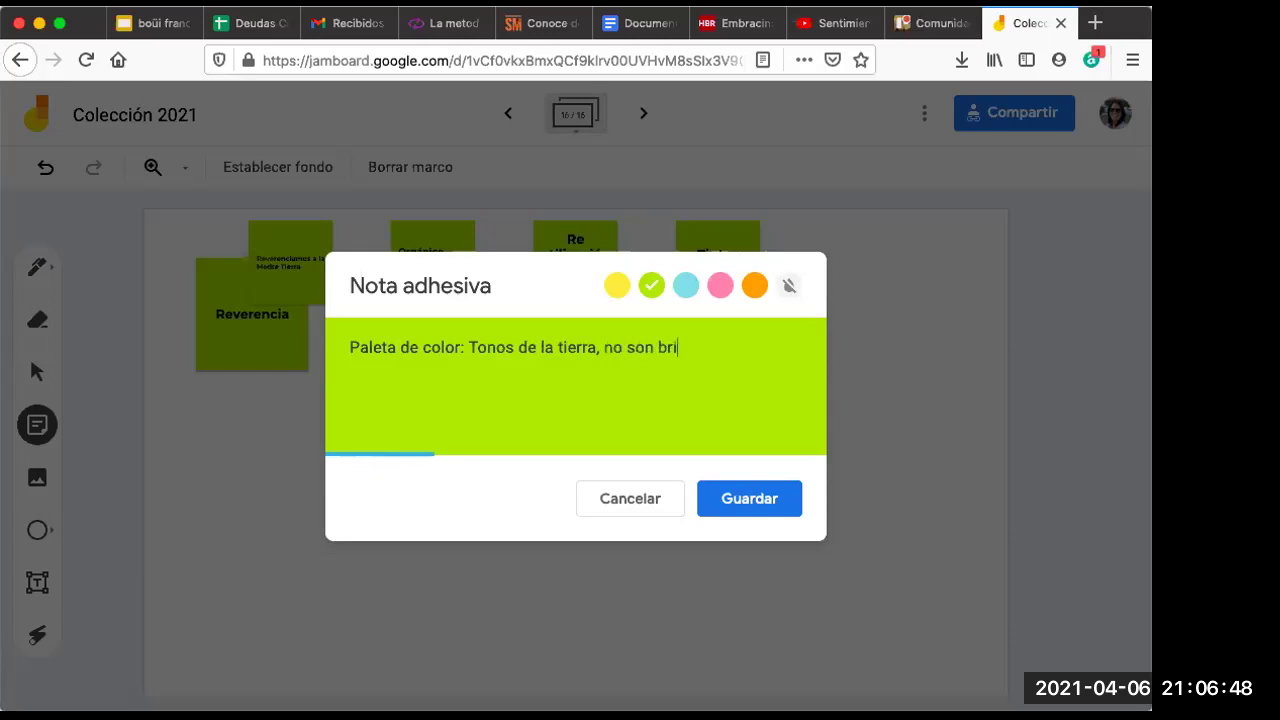
{"action": "type", "text": "llantes"}
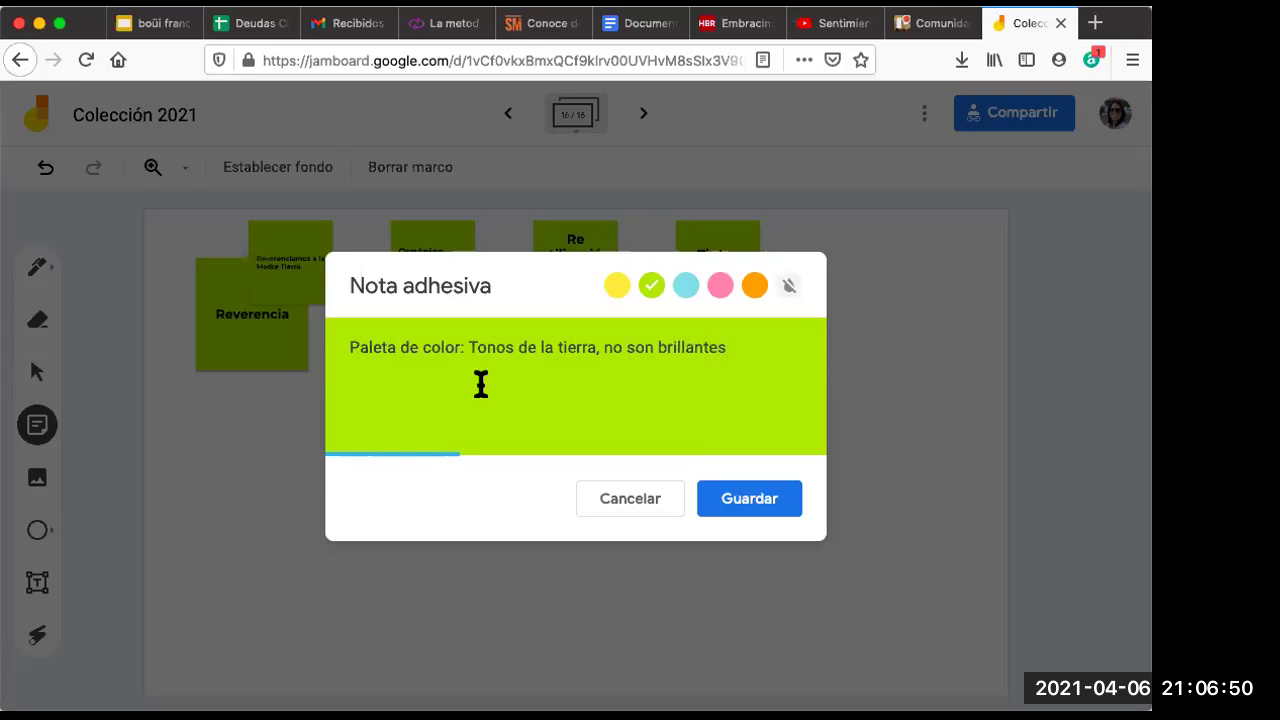
{"action": "left_click", "coordinate": [745, 500]}
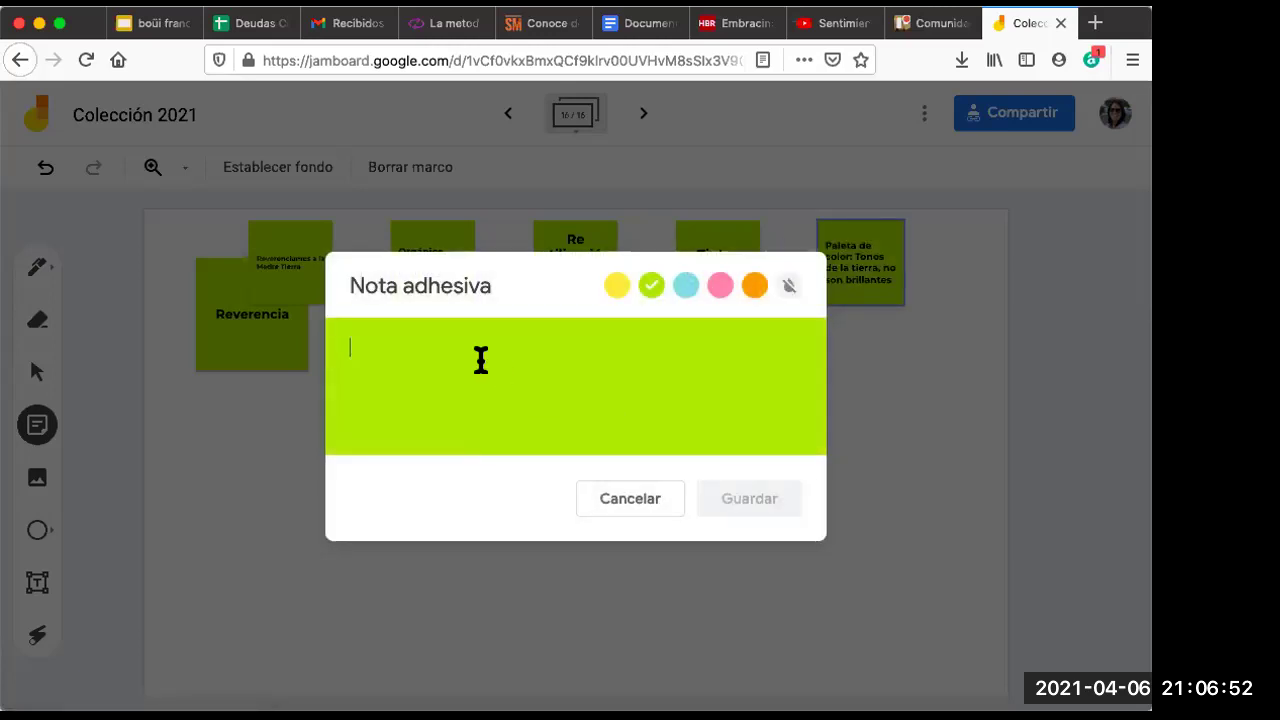
- Add two green sticky notes, one reading "Majestuosidad de la tierra" and the other "Fibras naturales"
{"action": "type", "text": "Majest"}
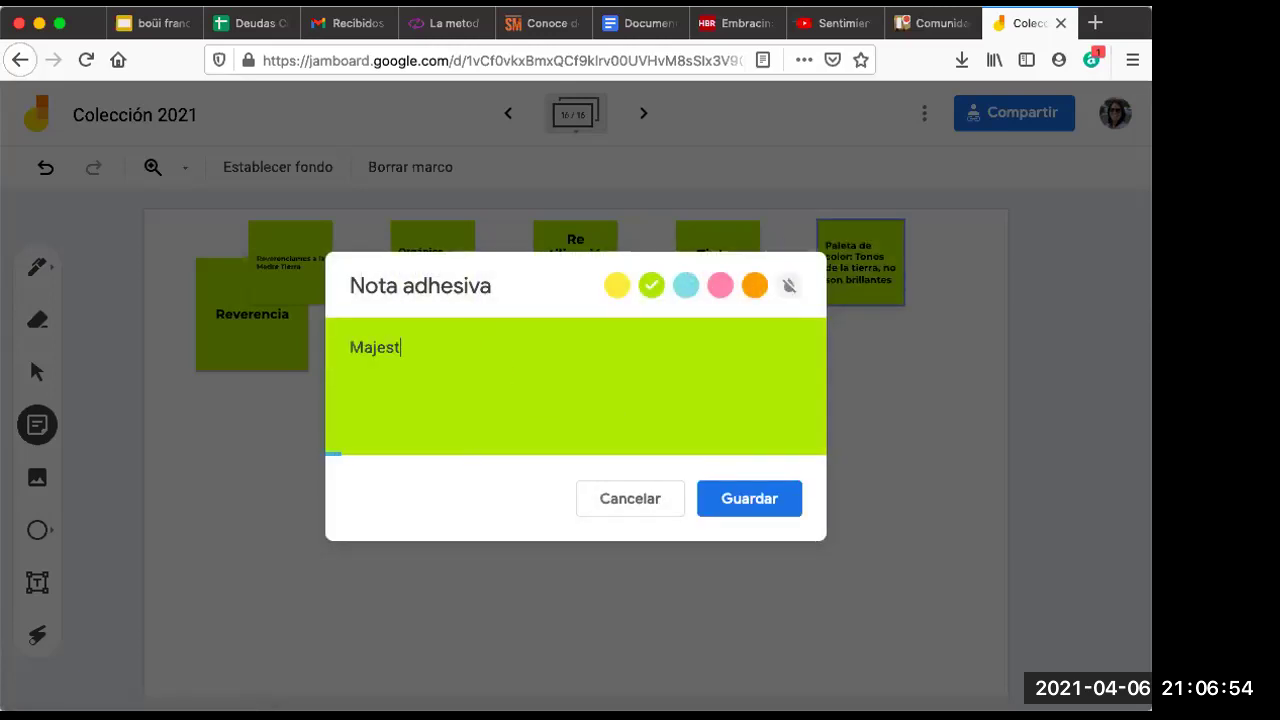
{"action": "type", "text": "uosidad de la tierra"}
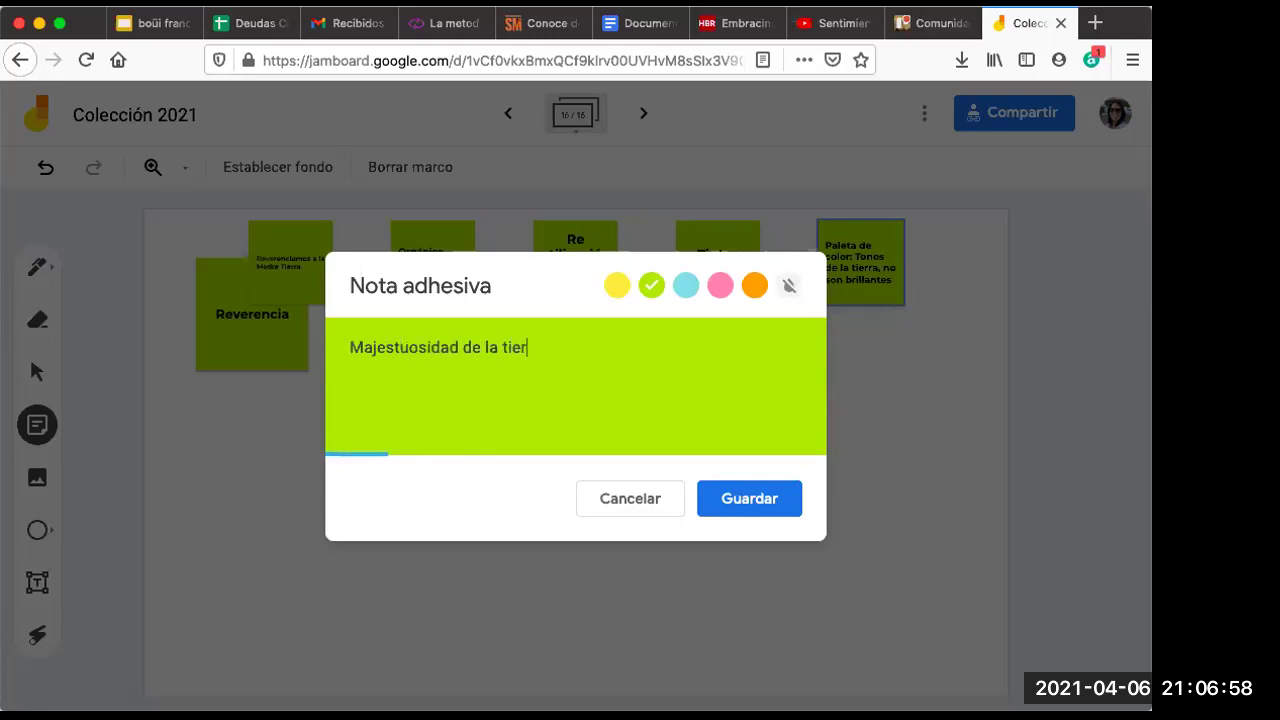
{"action": "left_click", "coordinate": [742, 498]}
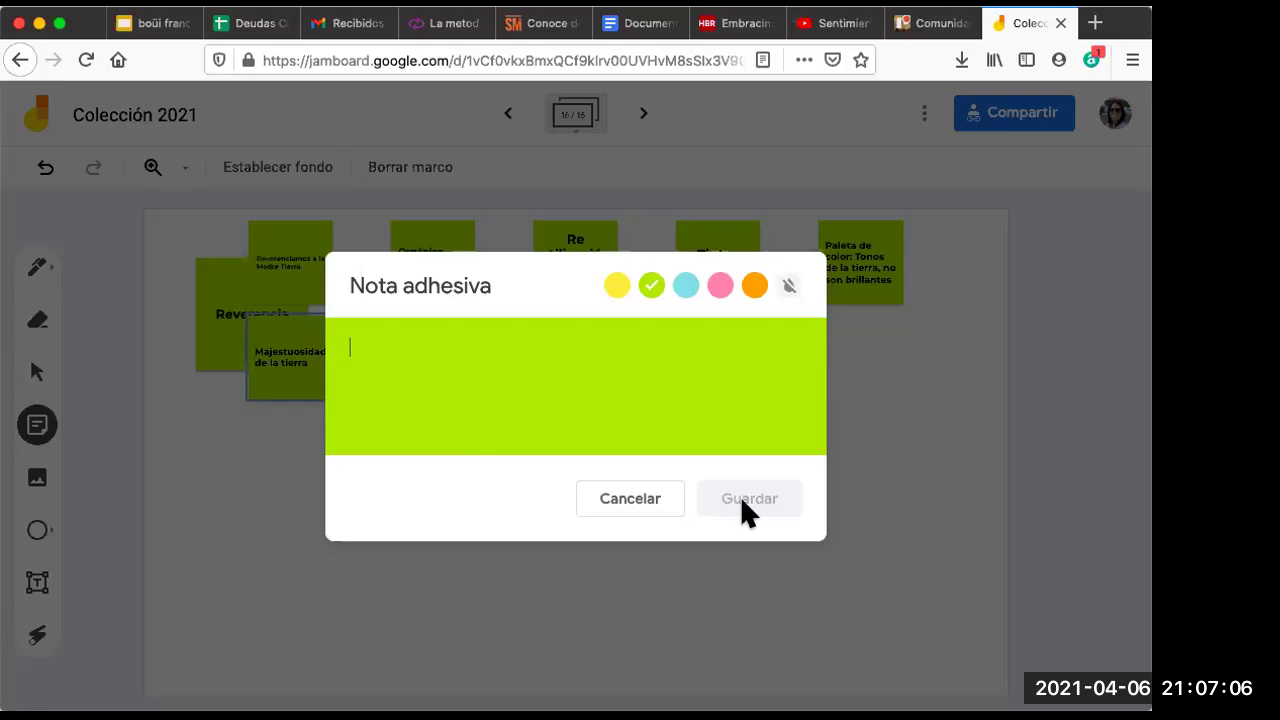
{"action": "type", "text": "Fibras"}
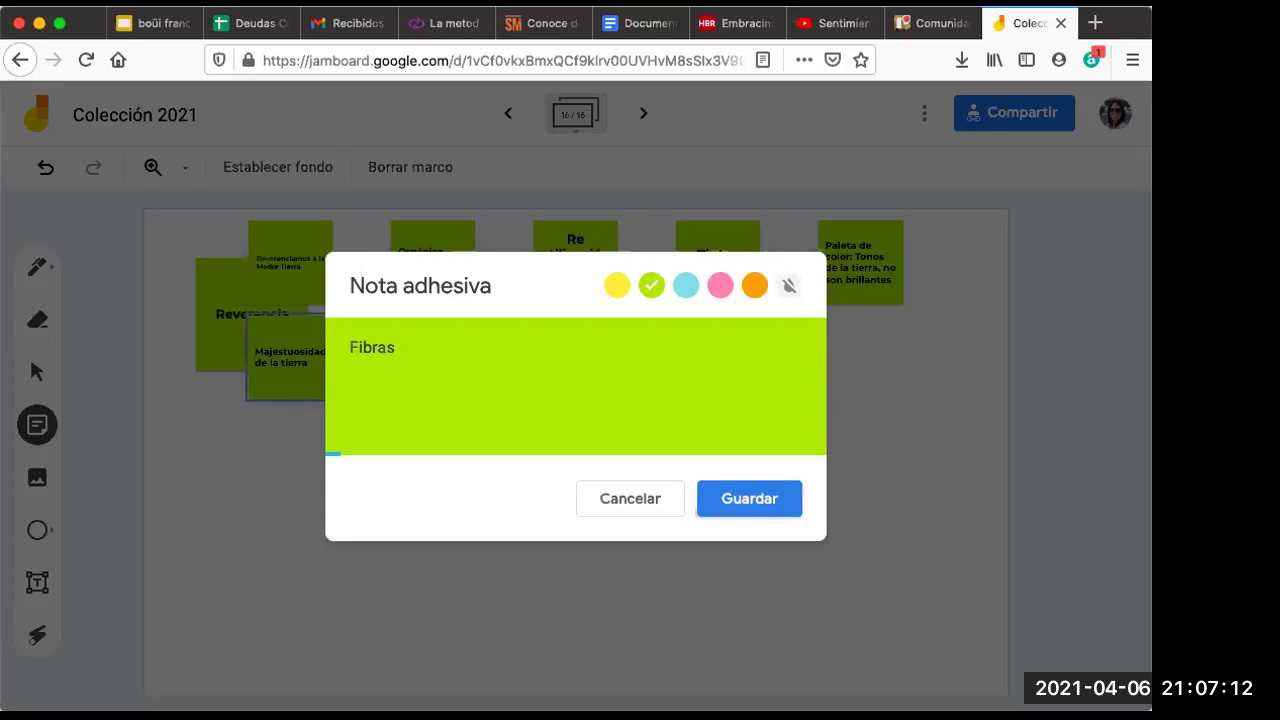
{"action": "type", "text": "naturales"}
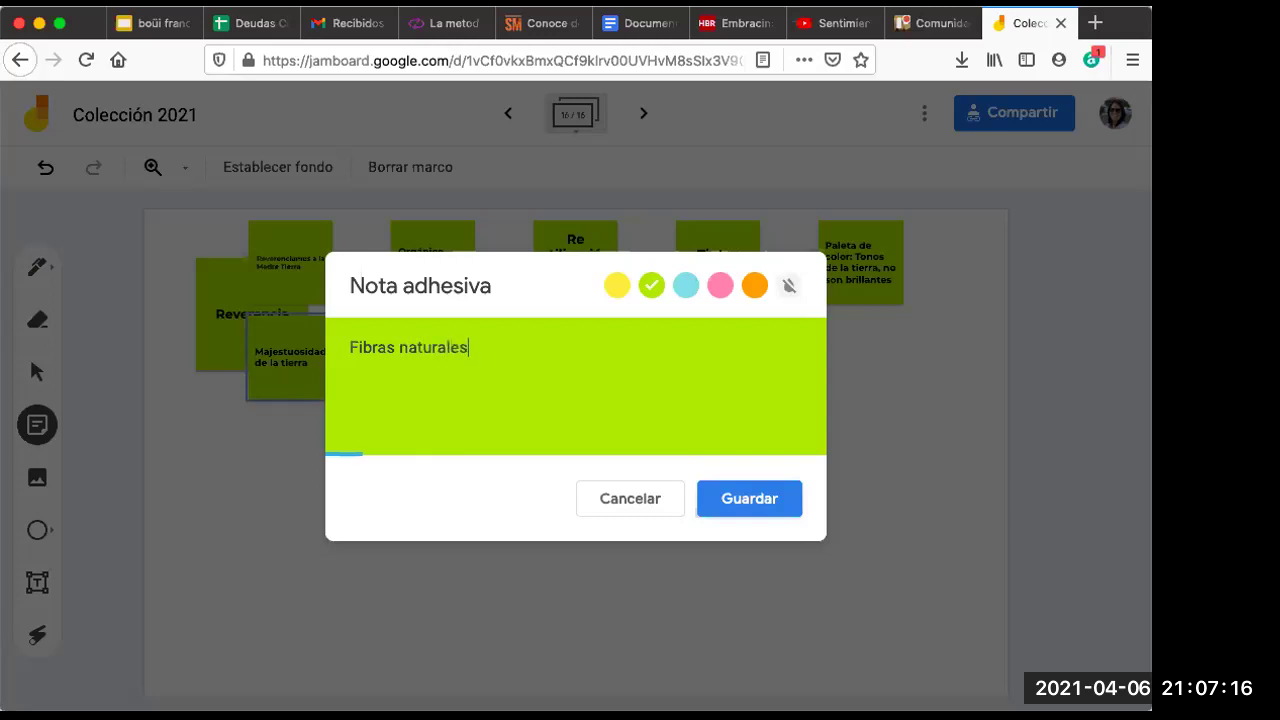
{"action": "left_click", "coordinate": [757, 498]}
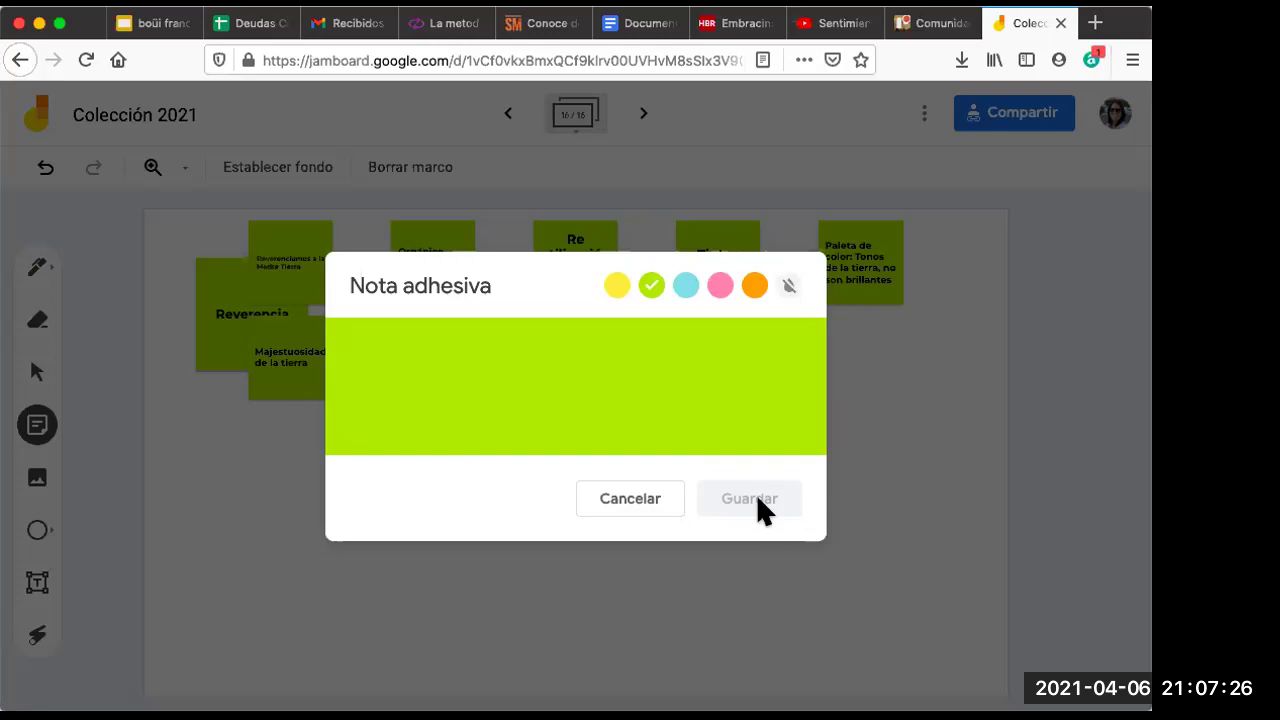
- Add a green sticky note reading "Uso de textos" and end note entry
{"action": "type", "text": "Uso de textos"}
{"action": "left_click", "coordinate": [771, 496]}
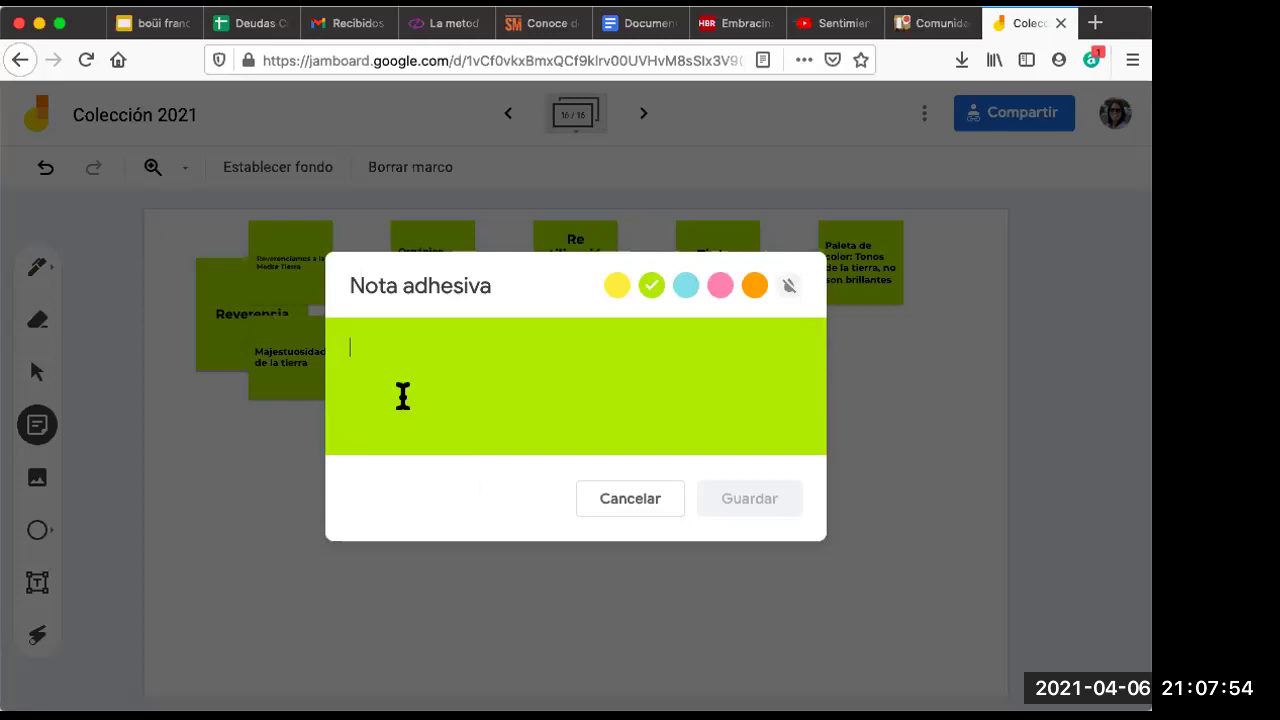
{"action": "left_click", "coordinate": [617, 496]}
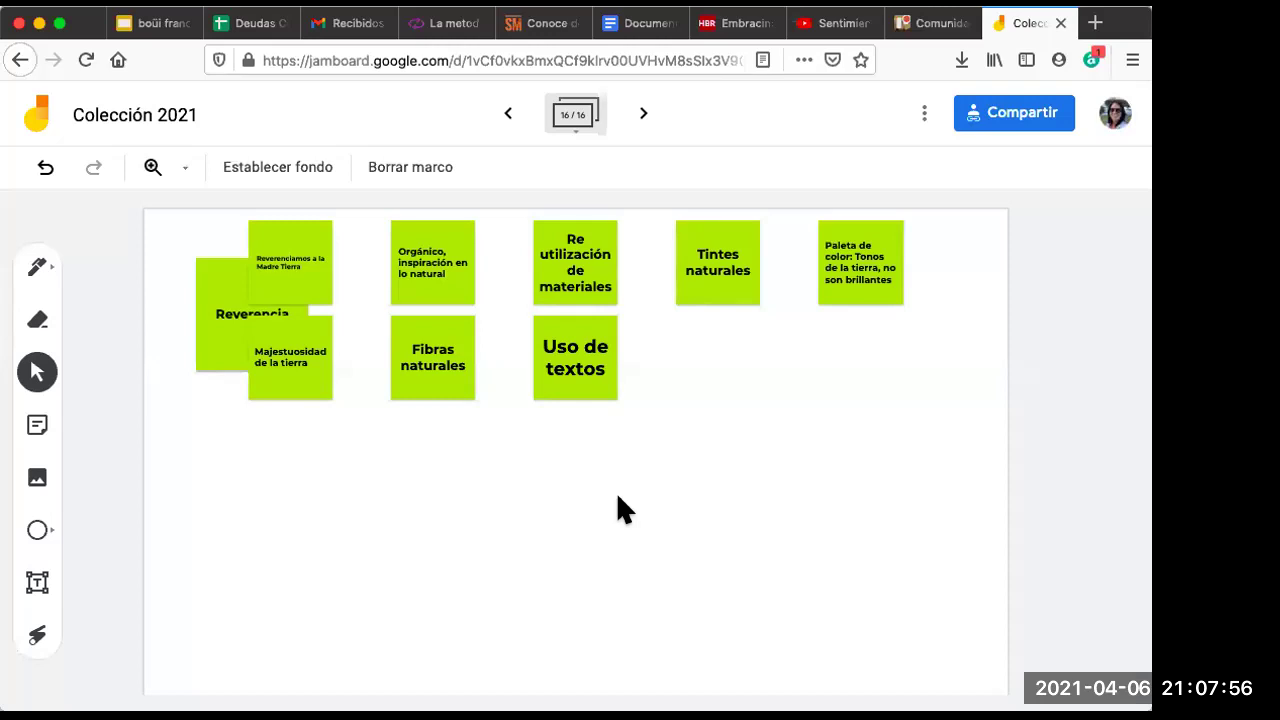